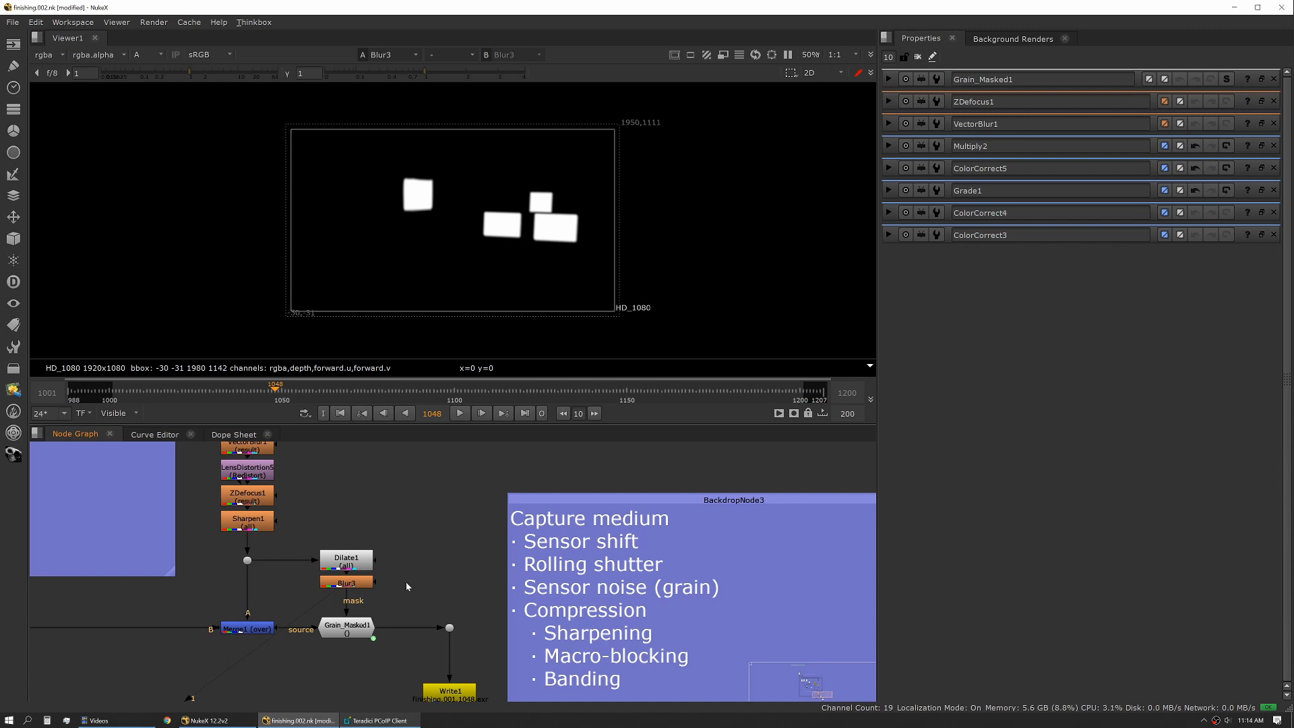
- View the Merge1 result zoomed in on the signs, with viewer gamma at 0.54 and gain at 1.6
{"action": "double_click", "coordinate": [357, 630]}
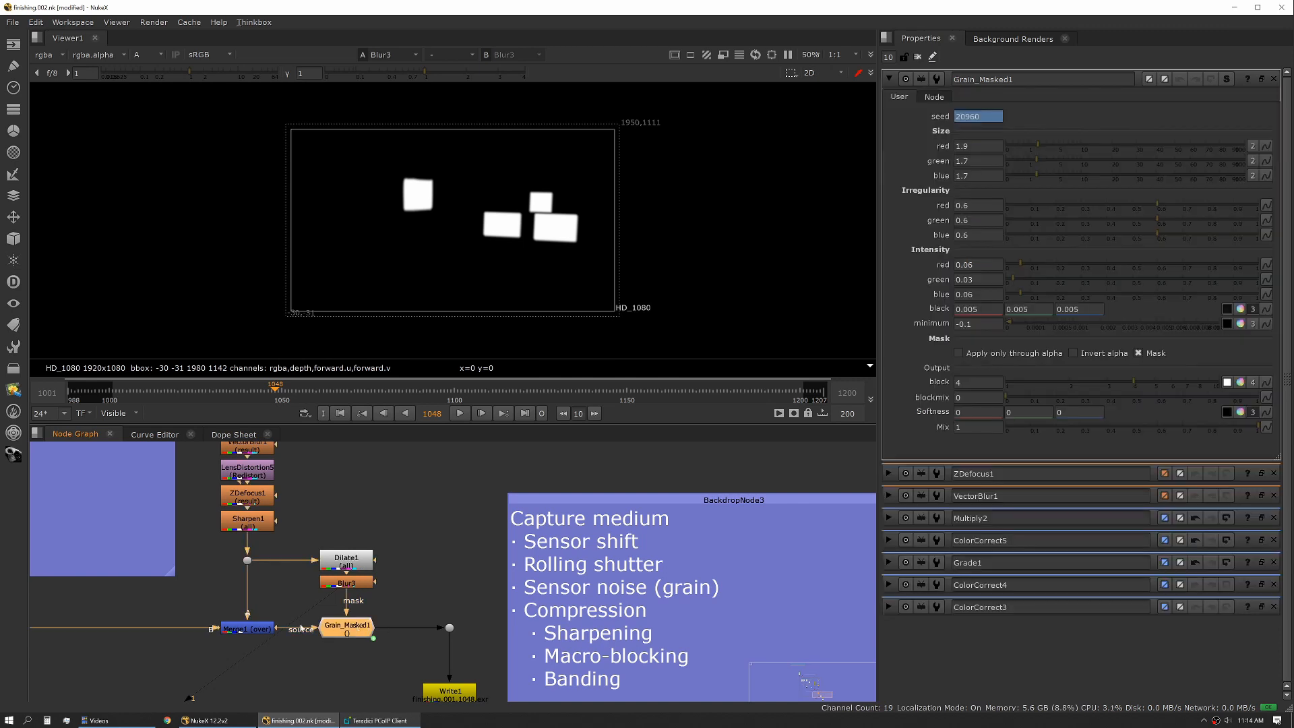
{"action": "left_click", "coordinate": [247, 628]}
{"action": "key", "text": "1"}
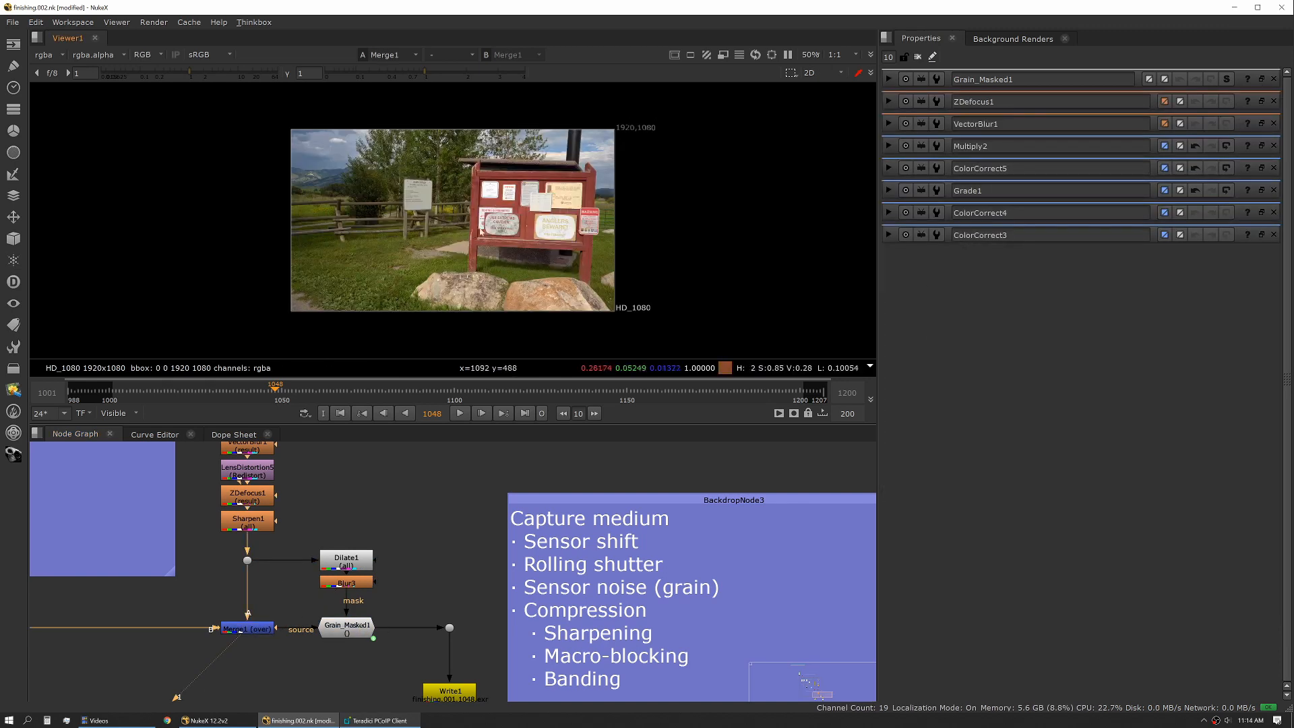
{"action": "scroll", "coordinate": [474, 229], "scroll_direction": "up", "scroll_amount": 10}
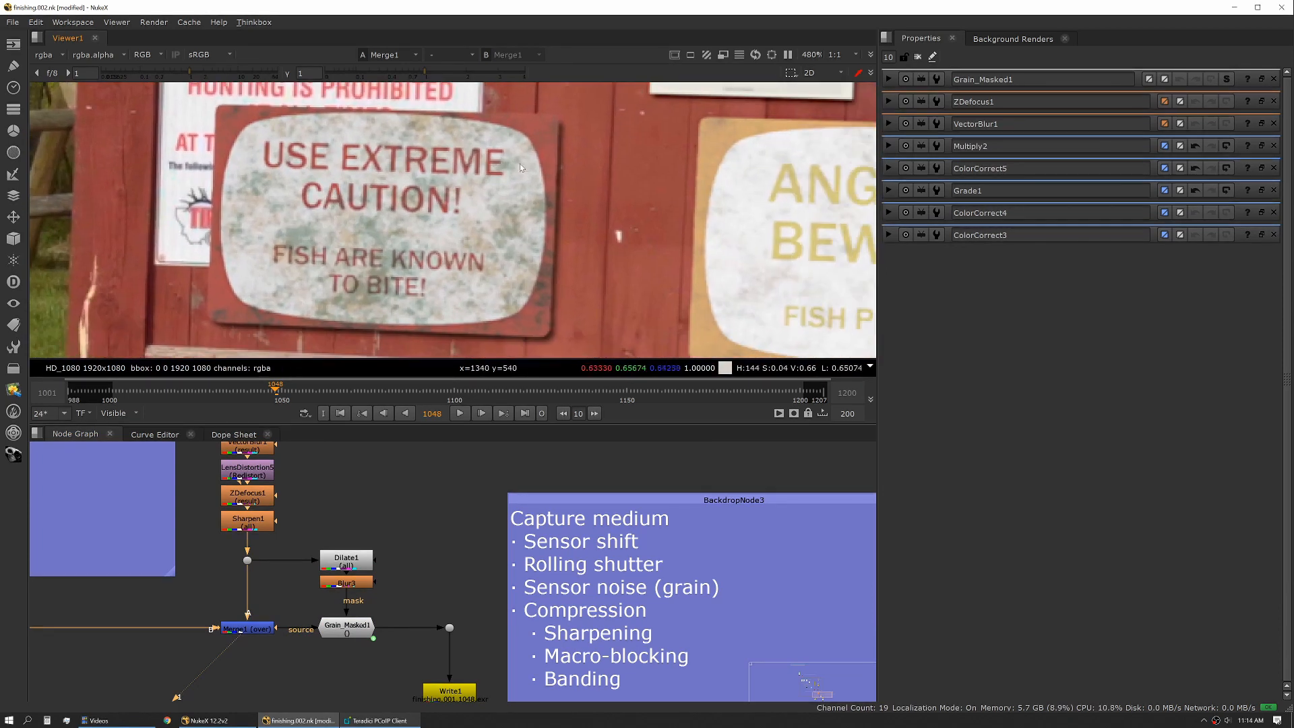
{"action": "left_click", "coordinate": [399, 72]}
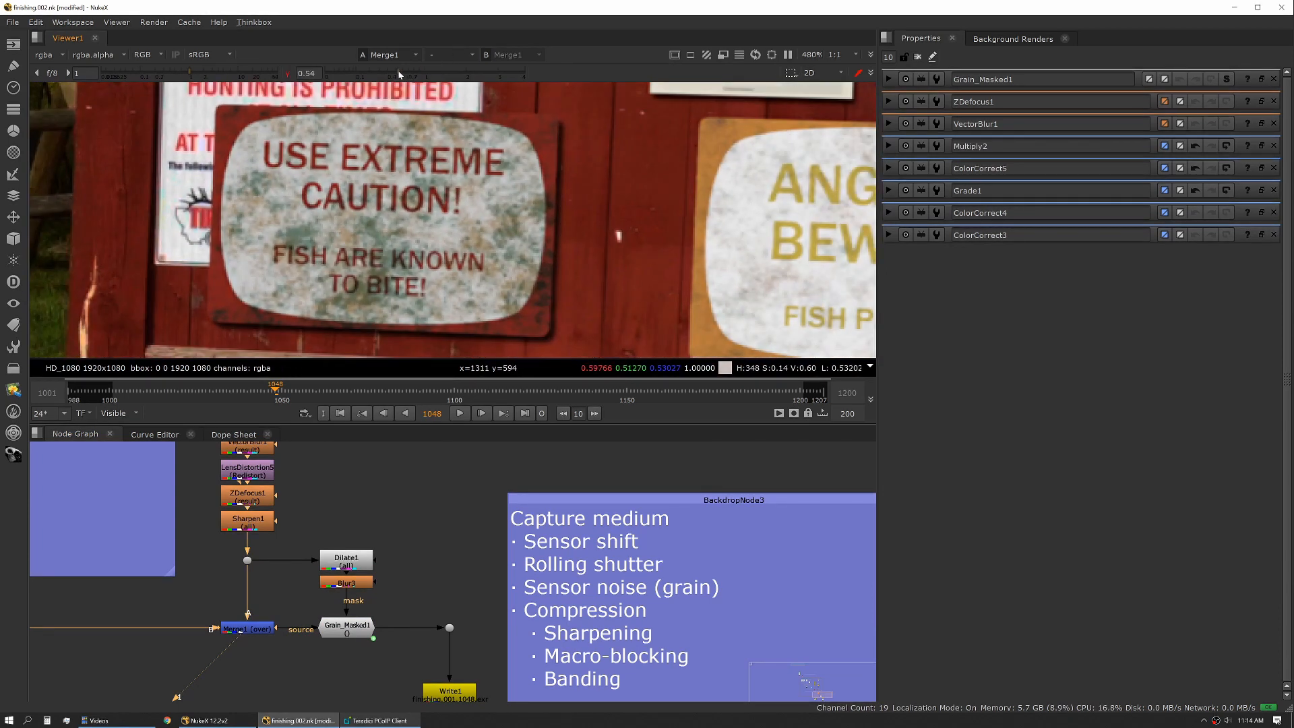
{"action": "left_click", "coordinate": [196, 72]}
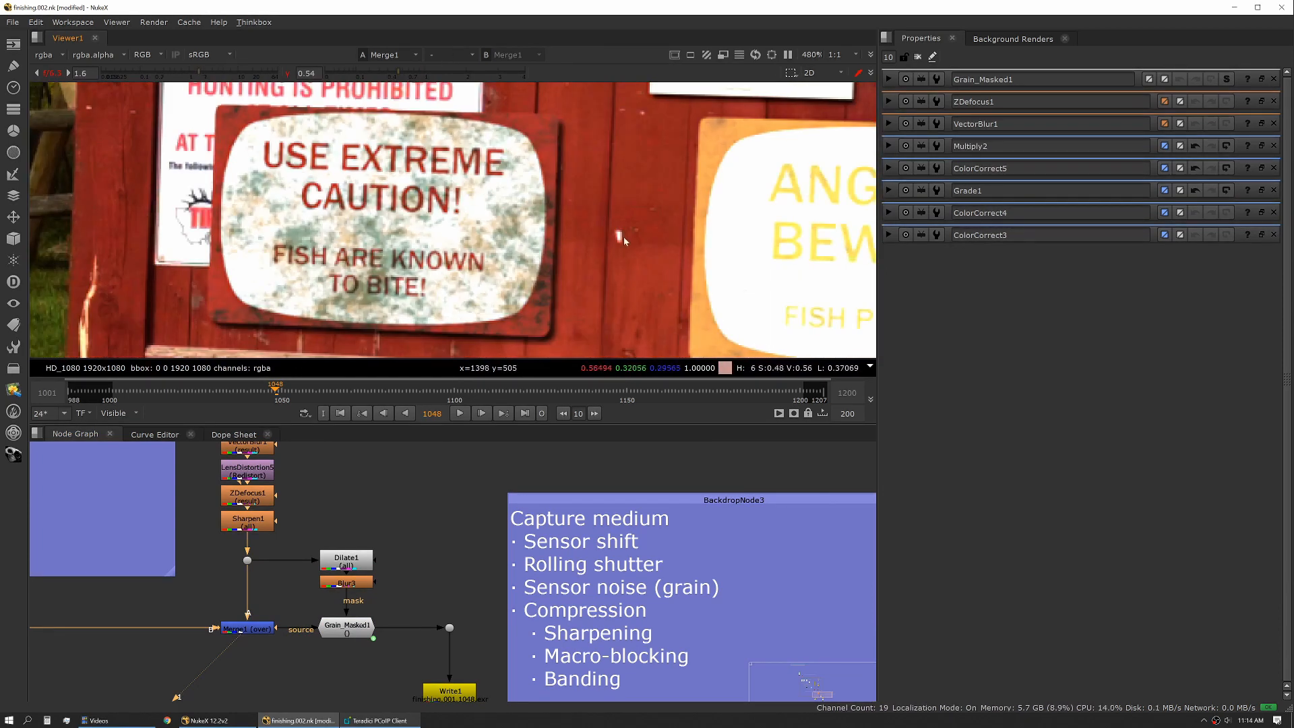
- Limit playback to frames 1048 to 1055 and play that range over the two warning signs
{"action": "middle_click_drag", "start_coordinate": [624, 241], "coordinate": [410, 206]}
{"action": "left_click", "coordinate": [460, 413]}
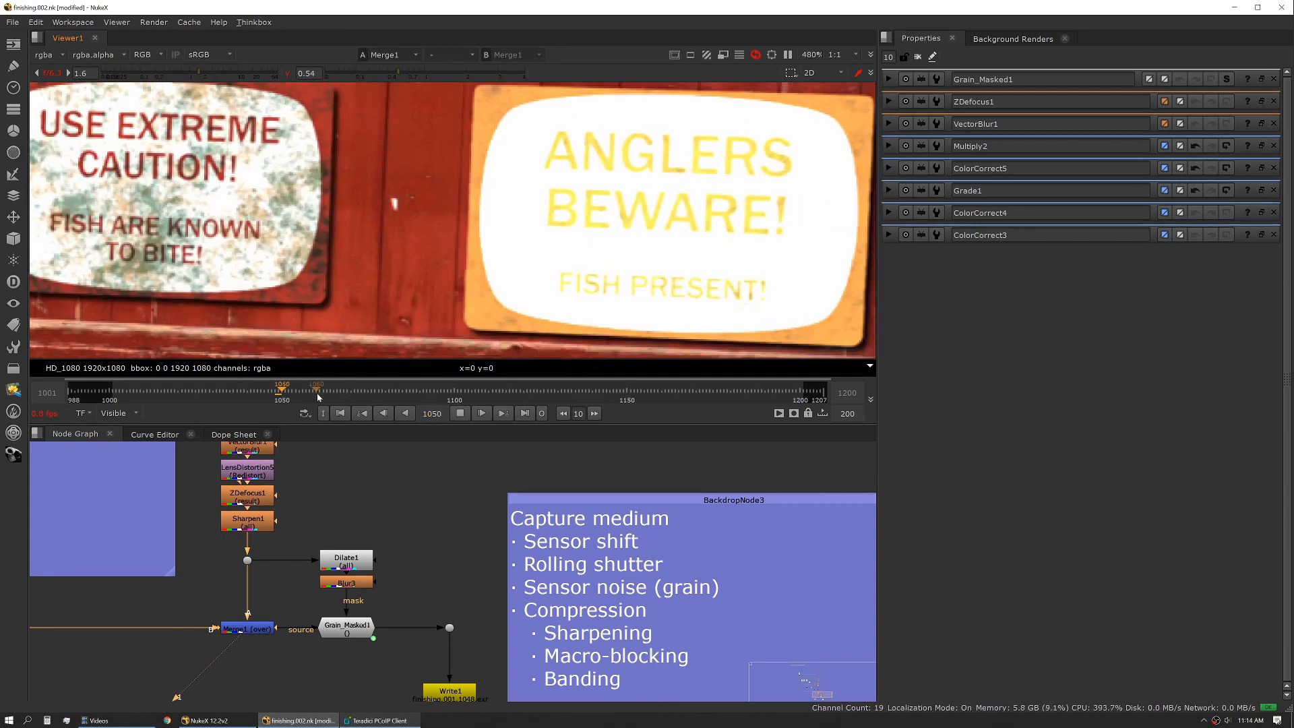
{"action": "key", "text": "i"}
{"action": "key", "text": "o"}
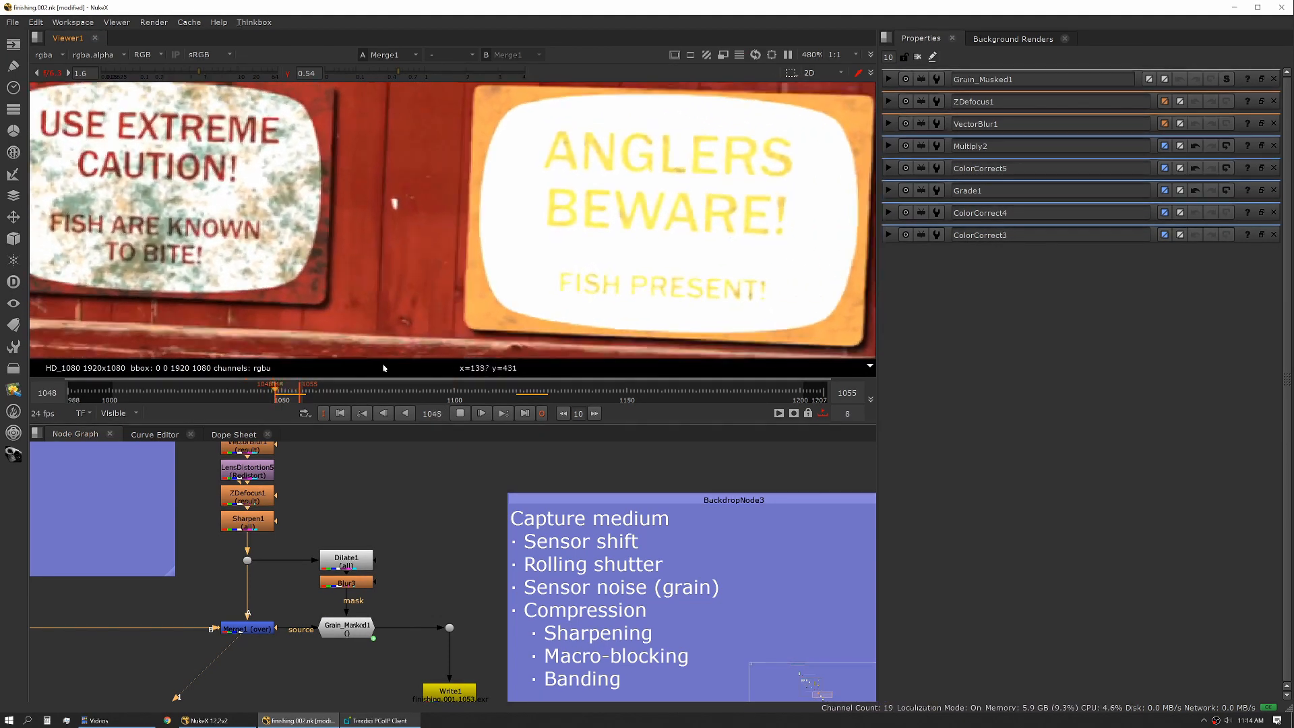
{"action": "left_click", "coordinate": [460, 413]}
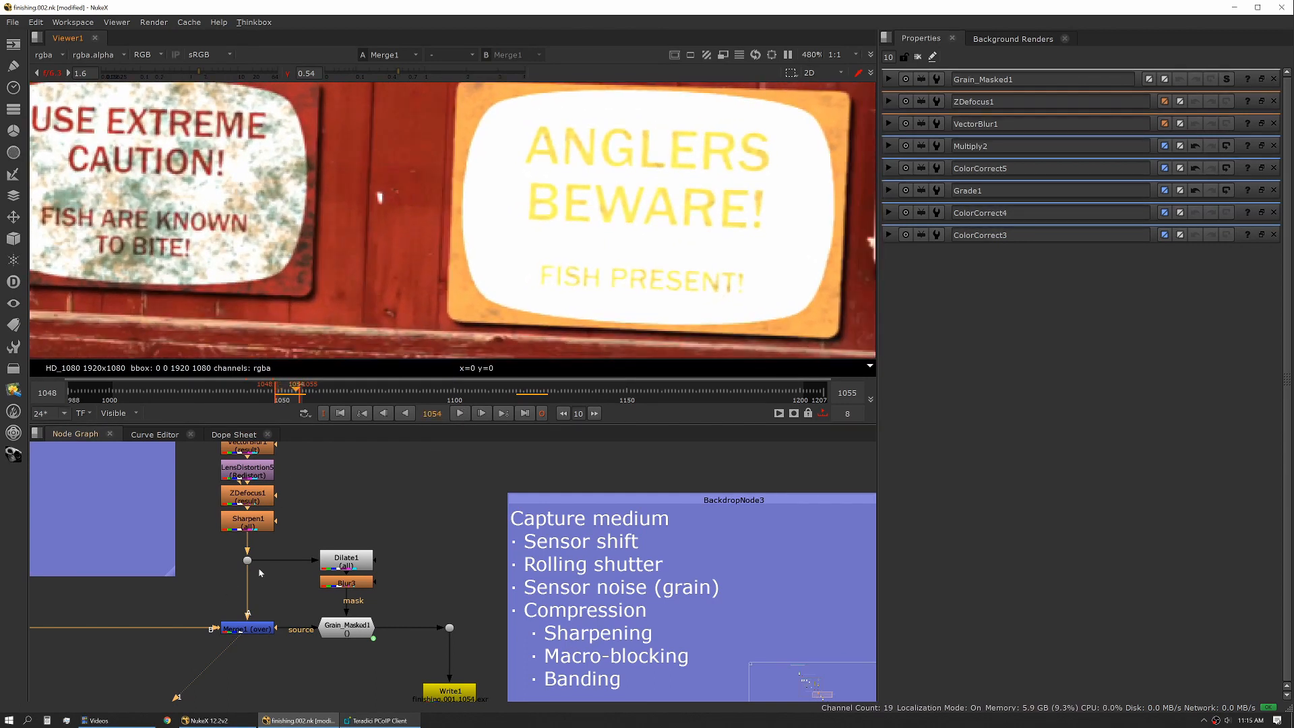
- Open the internal node graph of the Grain_Masked1 group
{"action": "left_click", "coordinate": [430, 463]}
{"action": "left_click", "coordinate": [366, 584]}
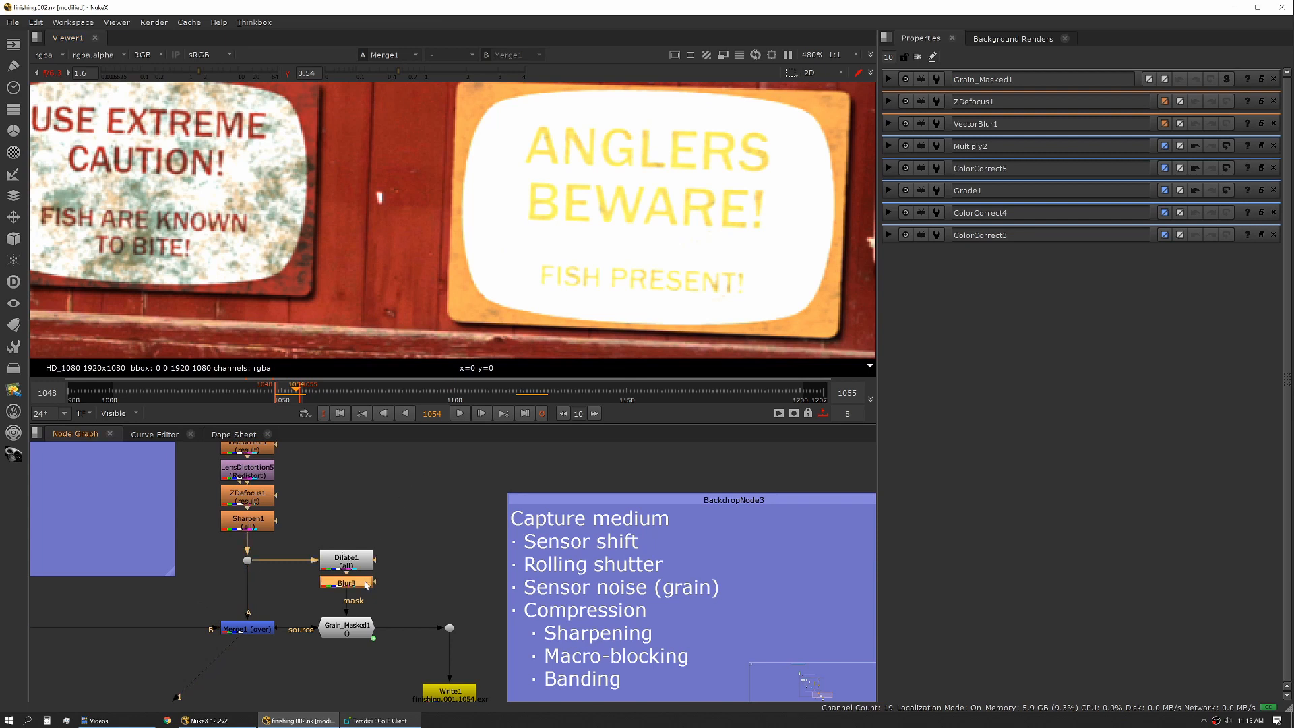
{"action": "double_click", "coordinate": [359, 626]}
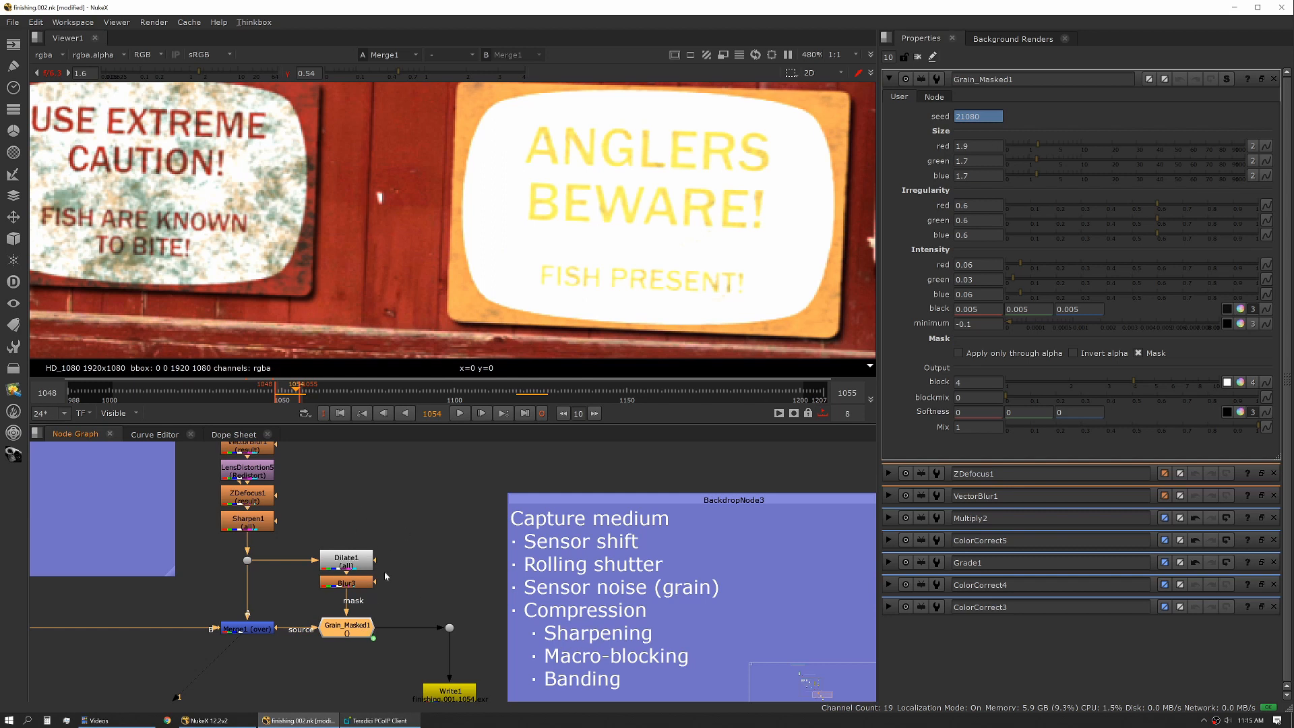
{"action": "left_click", "coordinate": [447, 584]}
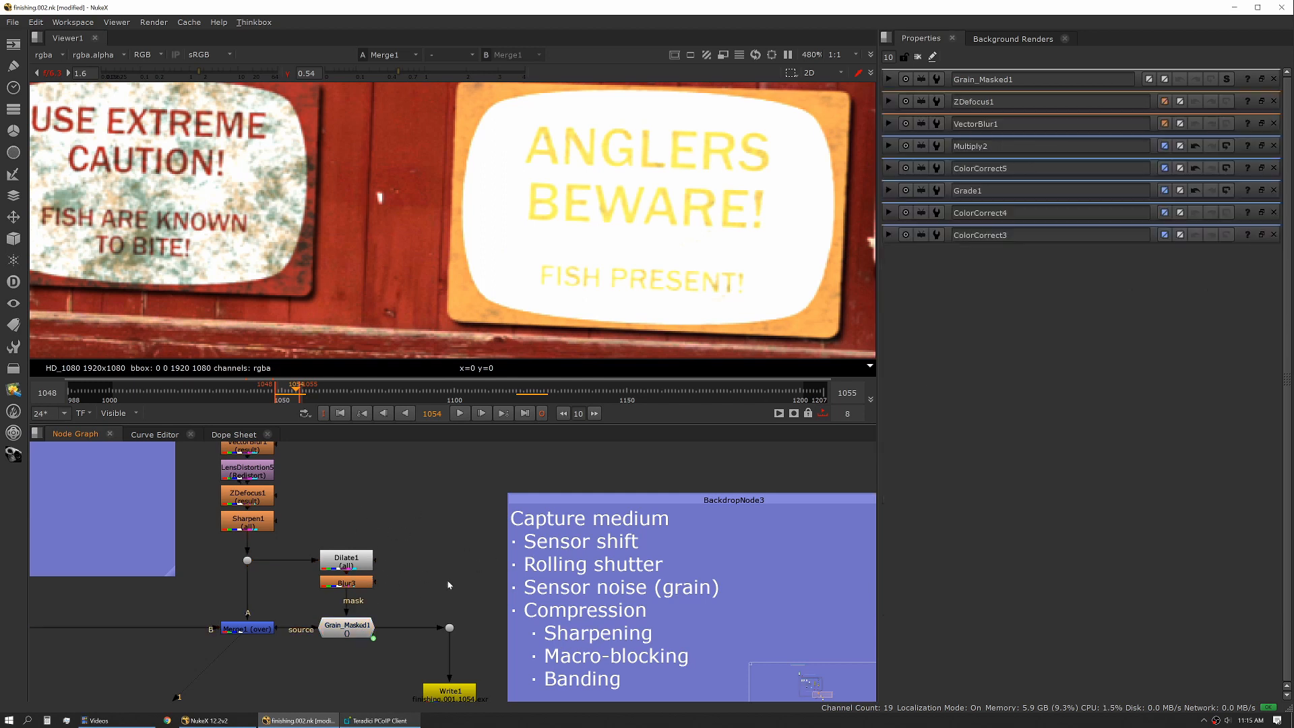
{"action": "left_click", "coordinate": [353, 625]}
{"action": "left_click", "coordinate": [1226, 80]}
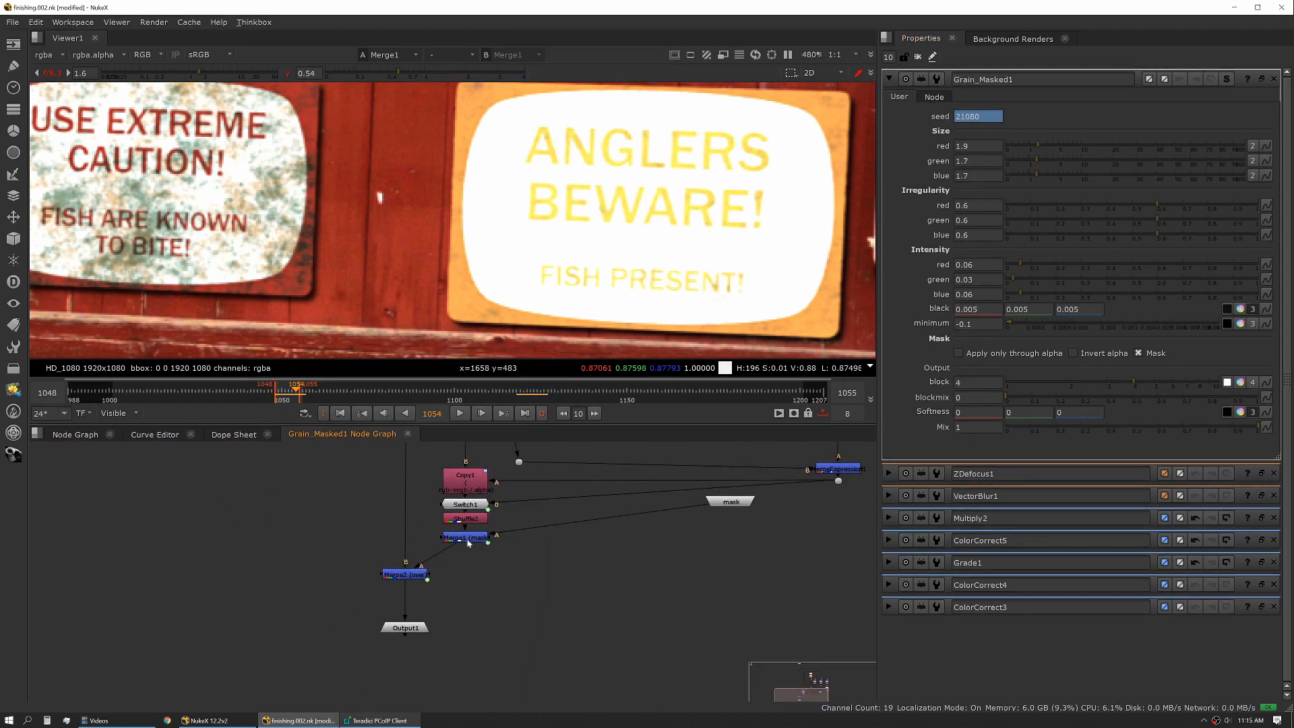
- Reposition the mask input beside Merge1 inside the group and inspect the settings of Merge1 and Merge2
{"action": "left_click_drag", "start_coordinate": [734, 498], "coordinate": [686, 535]}
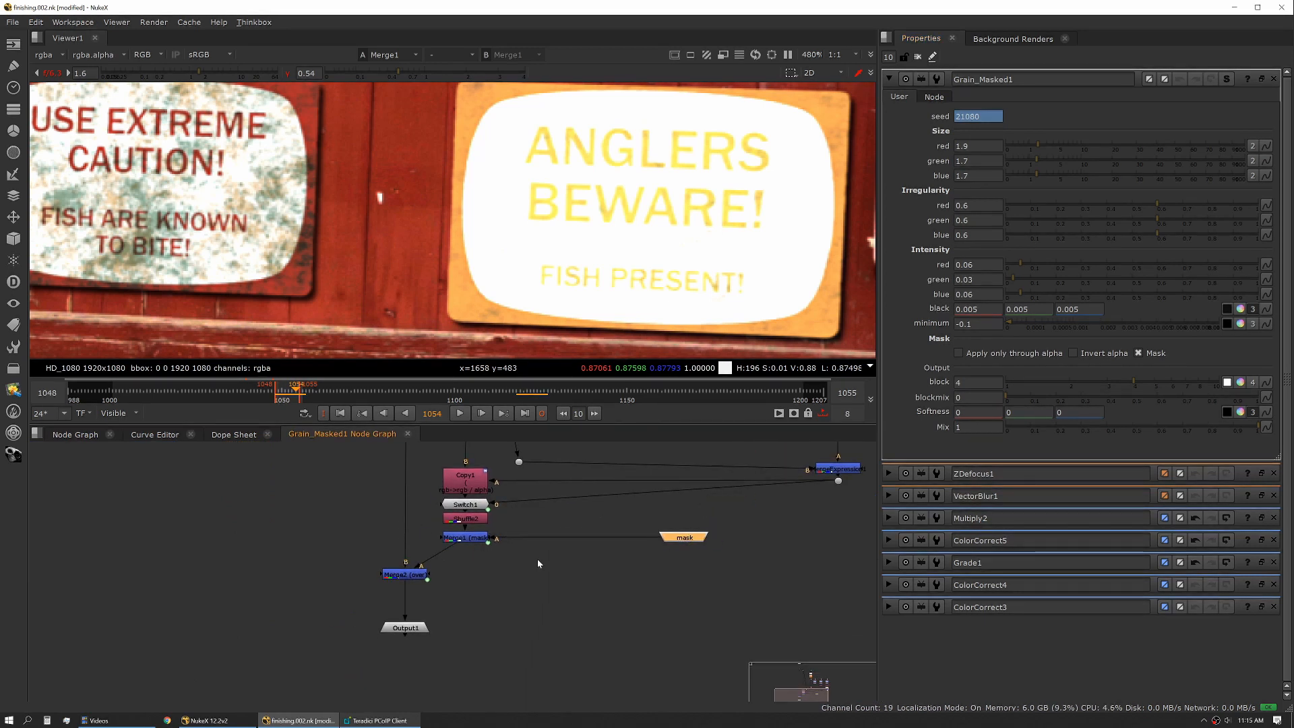
{"action": "scroll", "coordinate": [537, 559], "scroll_direction": "down", "scroll_amount": 3}
{"action": "middle_click_drag", "start_coordinate": [542, 471], "coordinate": [527, 521]}
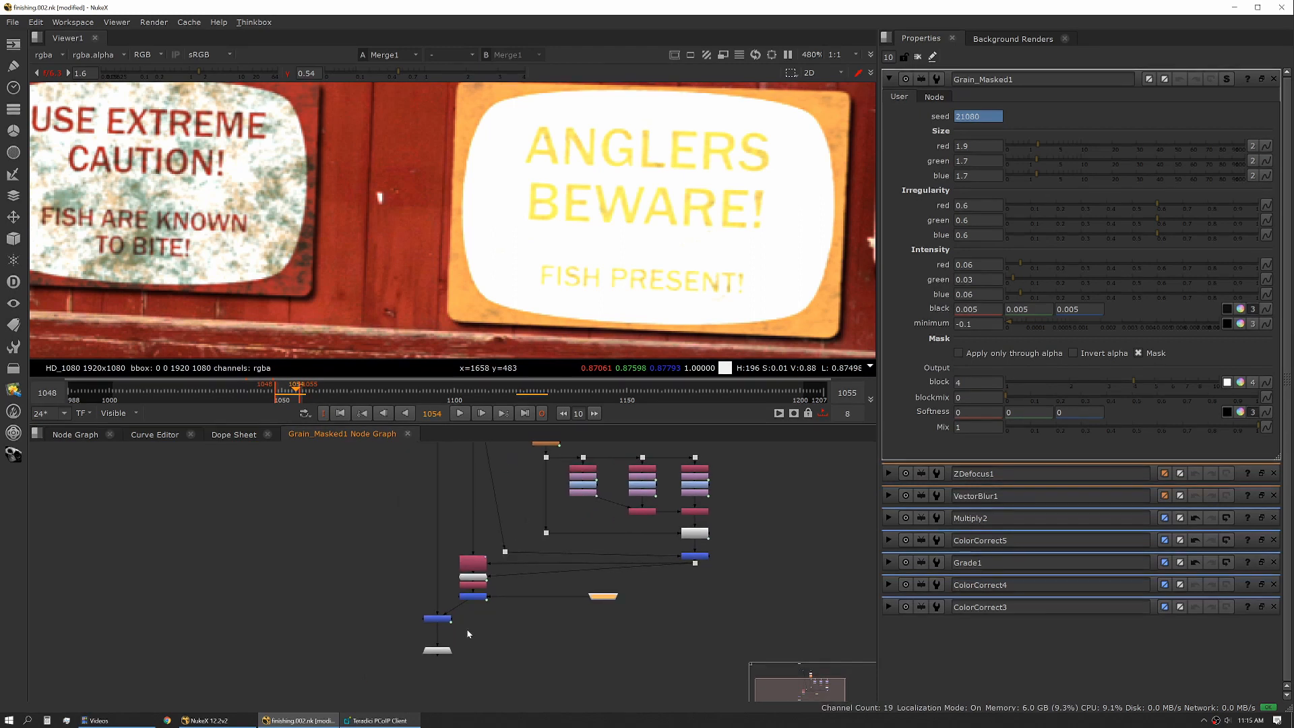
{"action": "scroll", "coordinate": [480, 612], "scroll_direction": "up", "scroll_amount": 3}
{"action": "left_click", "coordinate": [475, 590]}
{"action": "double_click", "coordinate": [476, 590]}
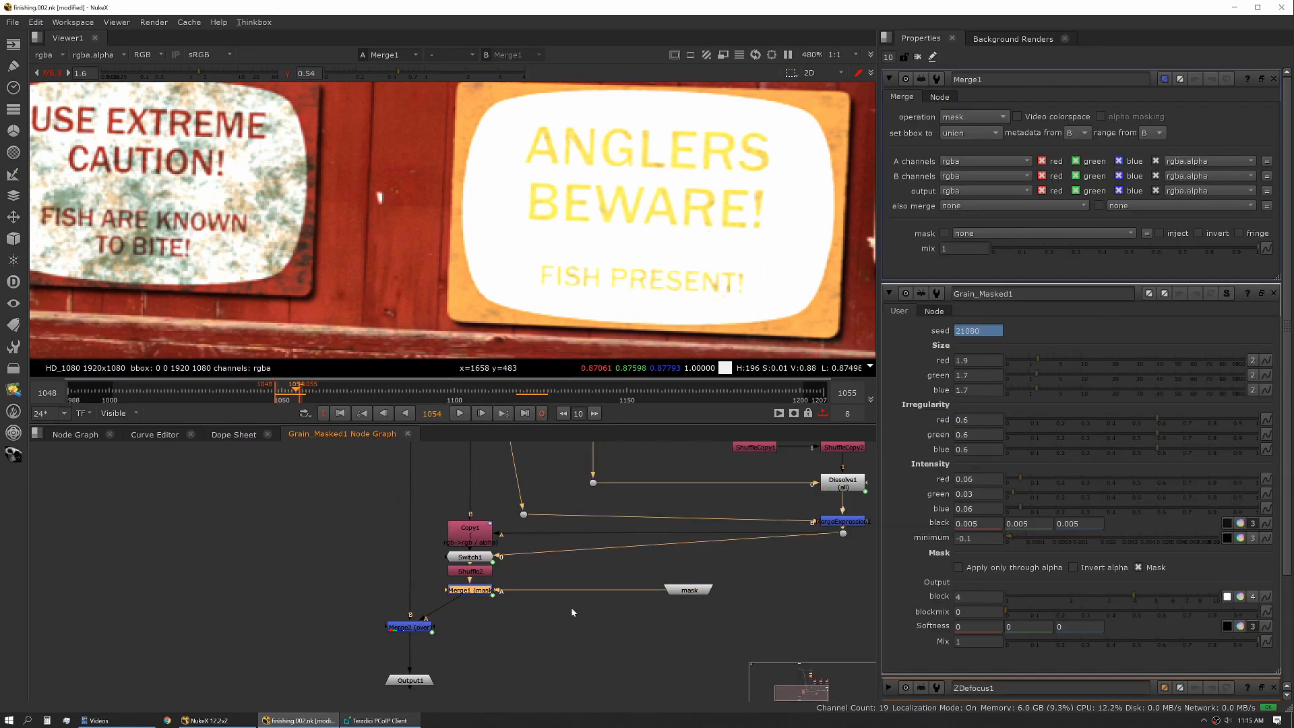
{"action": "left_click_drag", "start_coordinate": [680, 594], "coordinate": [702, 589]}
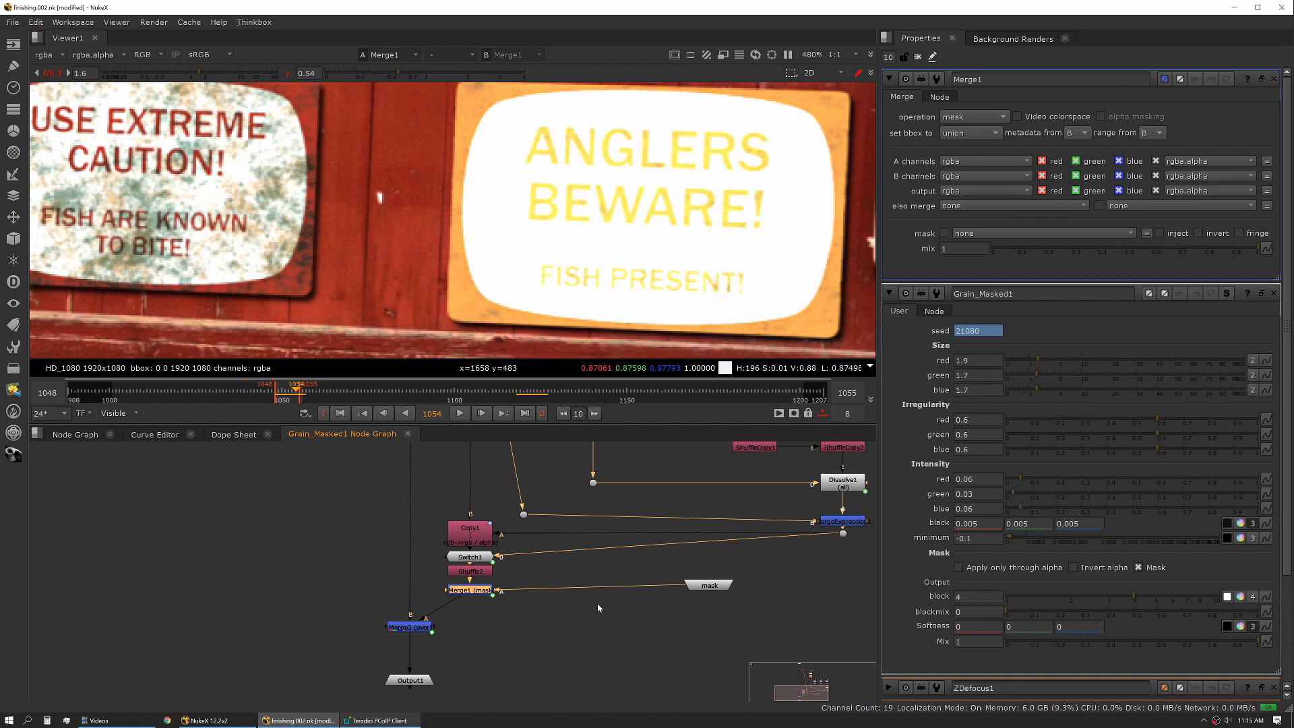
{"action": "double_click", "coordinate": [409, 627]}
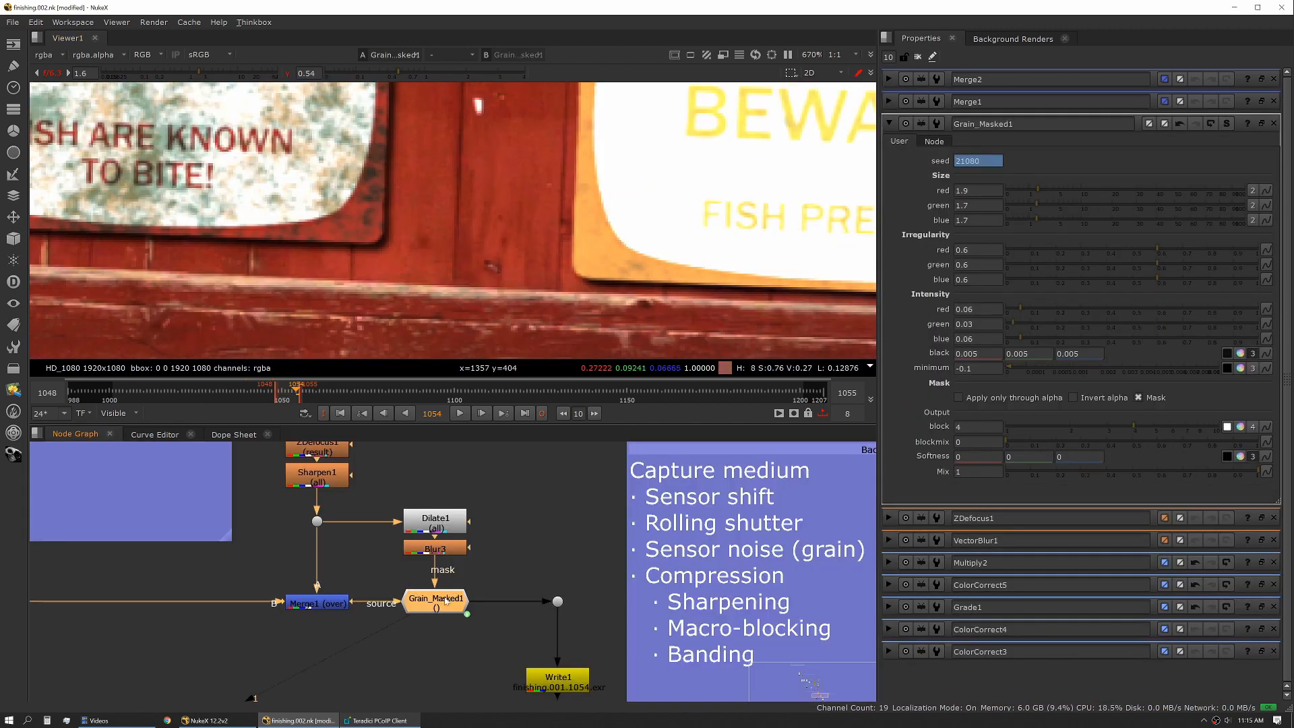
- Set the red grain intensity of Grain_Masked1 to 10.06
{"action": "double_click", "coordinate": [449, 591]}
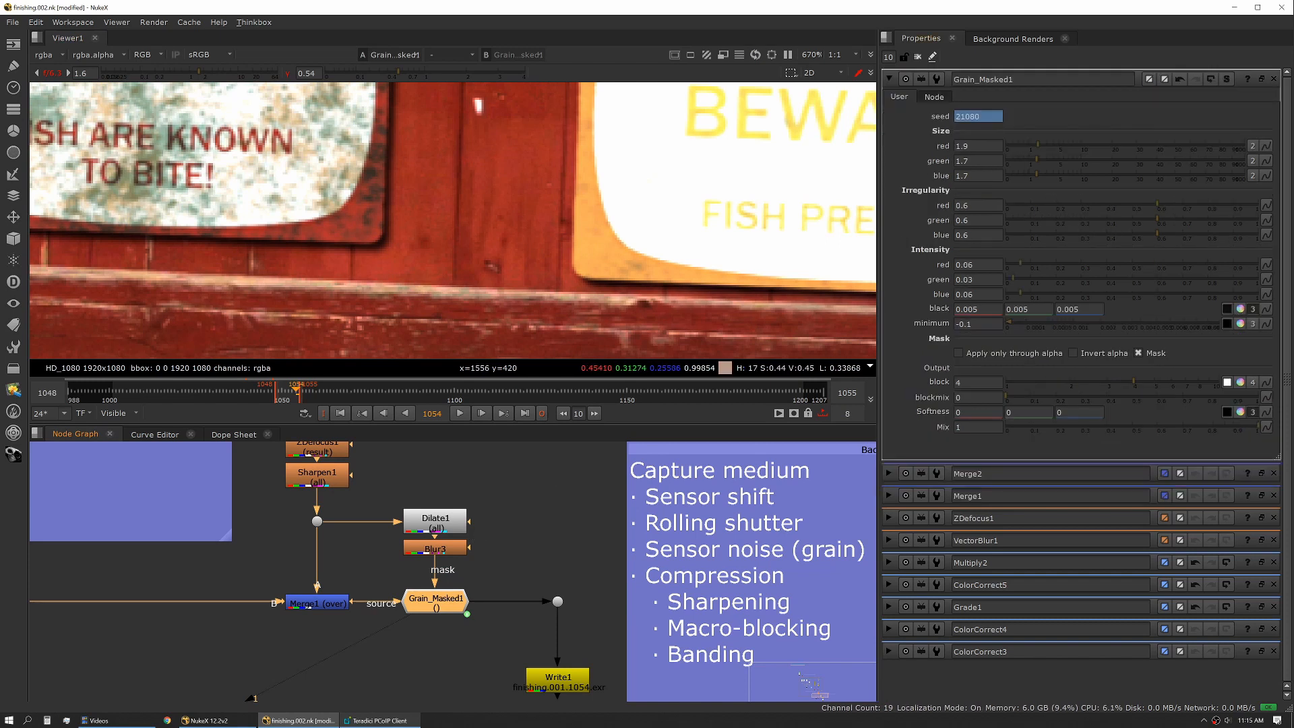
{"action": "left_click", "coordinate": [959, 146]}
{"action": "type", "text": "0"}
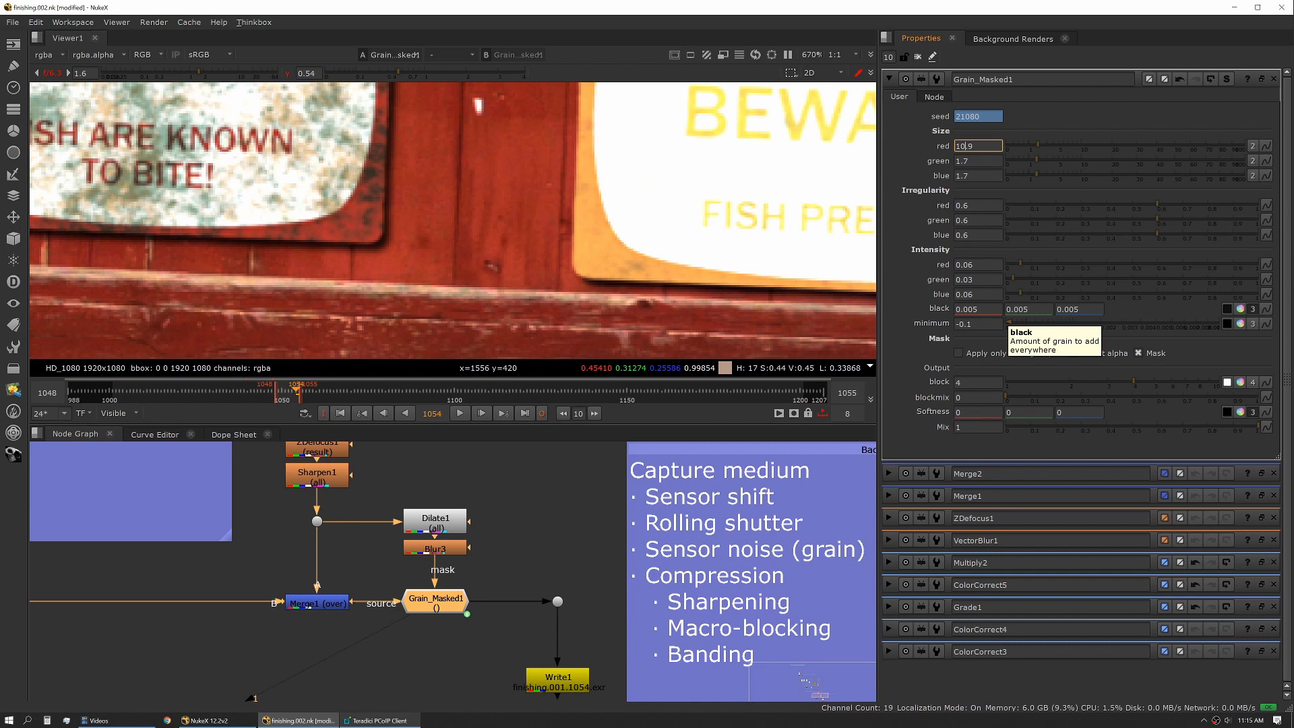
{"action": "key", "text": "BackSpace"}
{"action": "left_click_drag", "start_coordinate": [955, 264], "coordinate": [960, 264]}
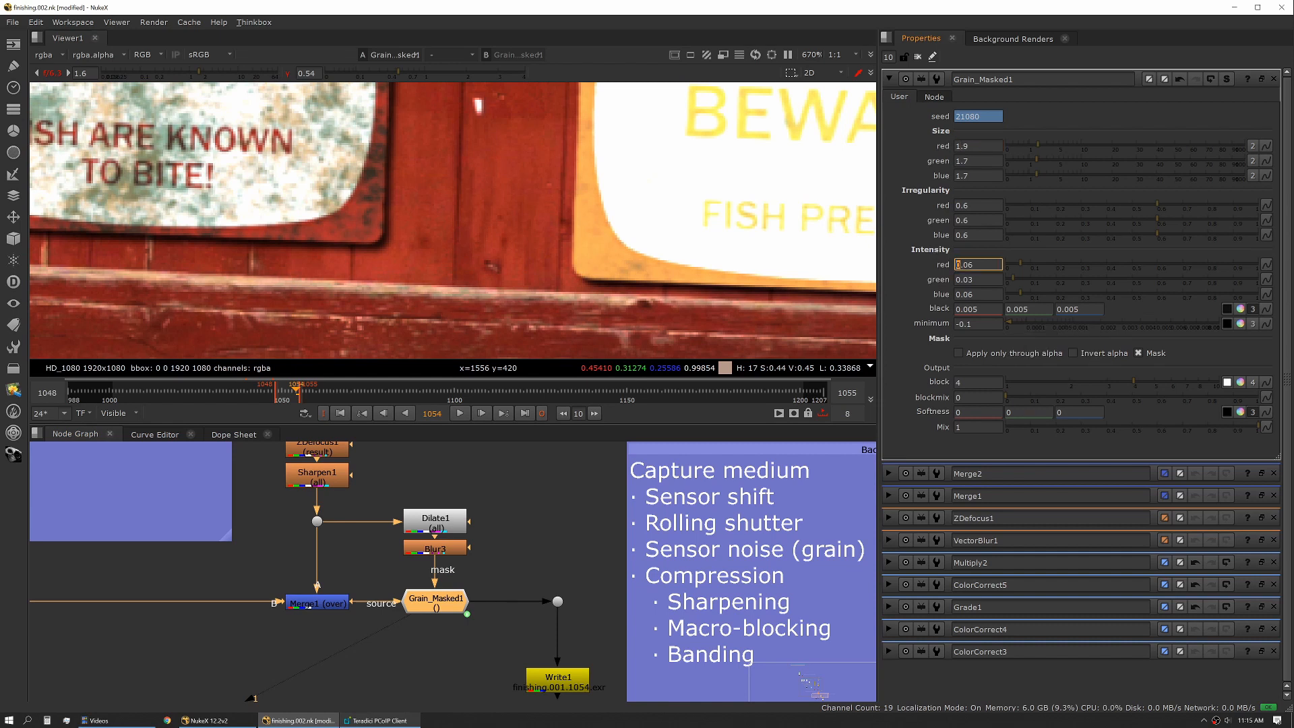
{"action": "type", "text": "10"}
{"action": "key", "text": "Return"}
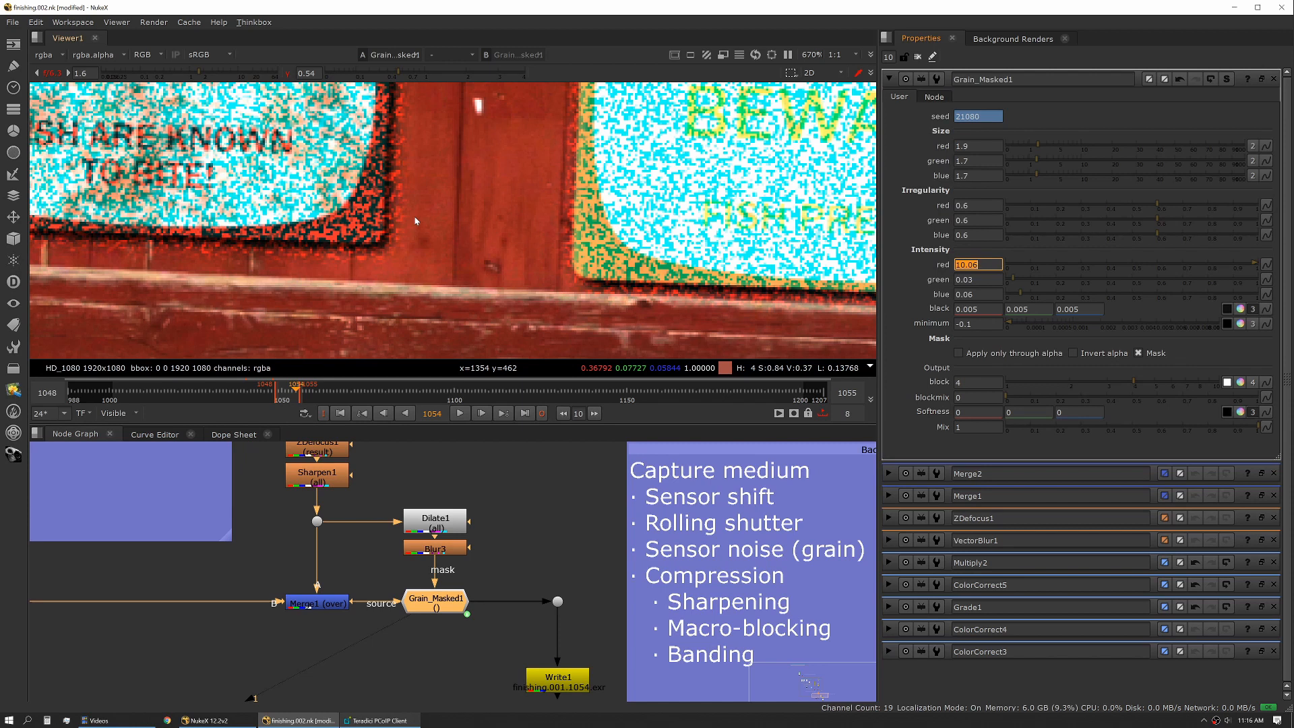
- Play the frame range to review the exaggerated grain on the signs
{"action": "left_click", "coordinate": [520, 457]}
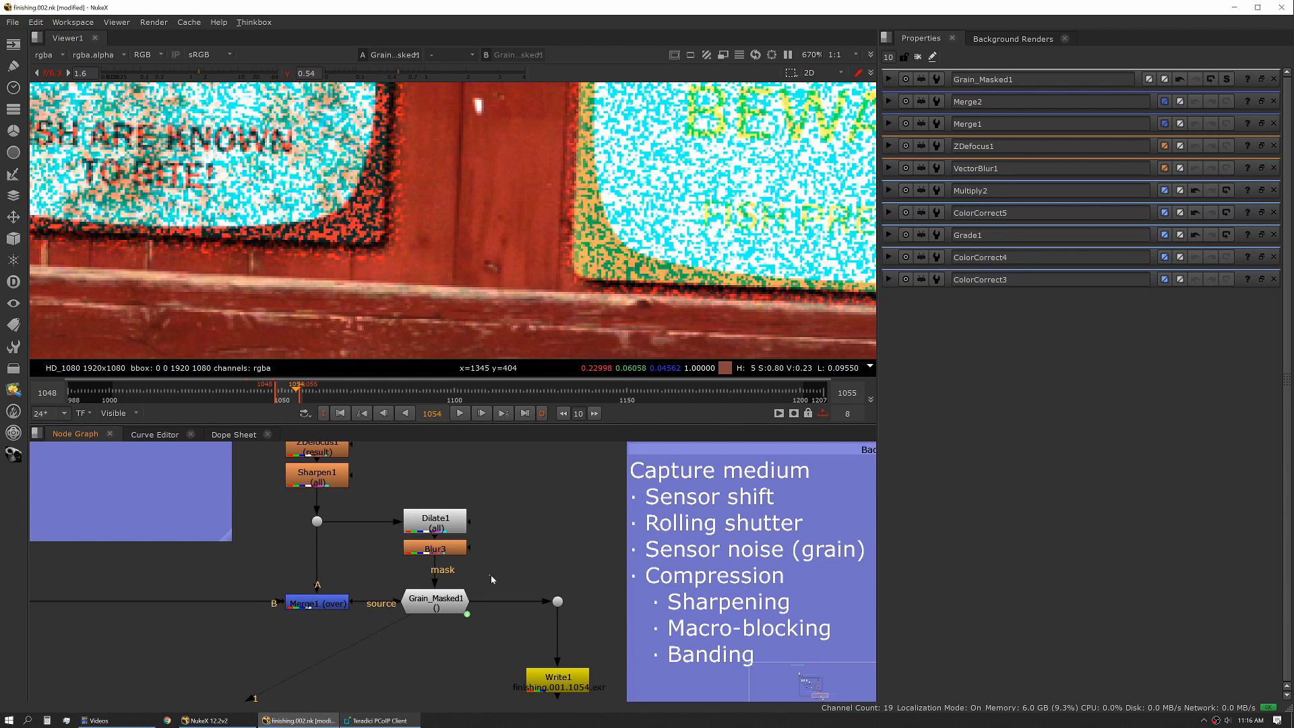
{"action": "double_click", "coordinate": [435, 602]}
{"action": "left_click", "coordinate": [516, 578]}
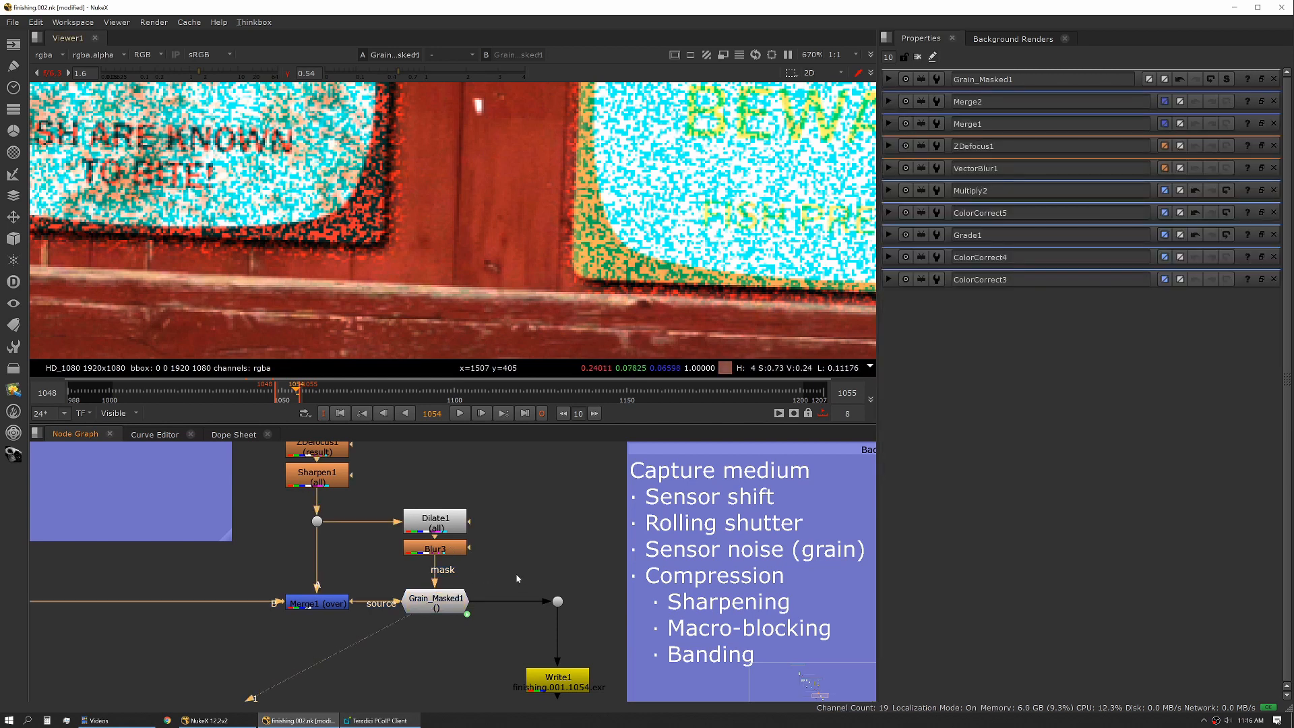
{"action": "left_click", "coordinate": [460, 413]}
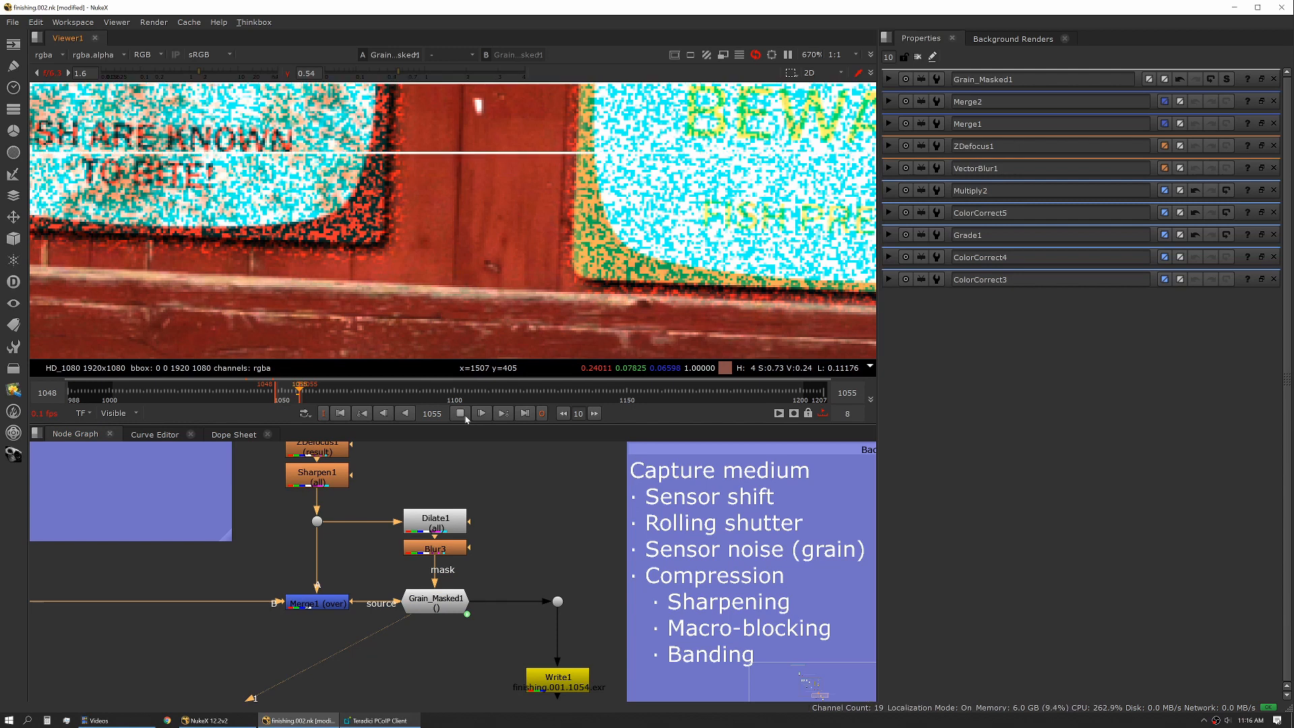
{"action": "left_click", "coordinate": [460, 413]}
- Set the red grain intensity of Grain_Masked1 to 0.06
{"action": "double_click", "coordinate": [439, 605]}
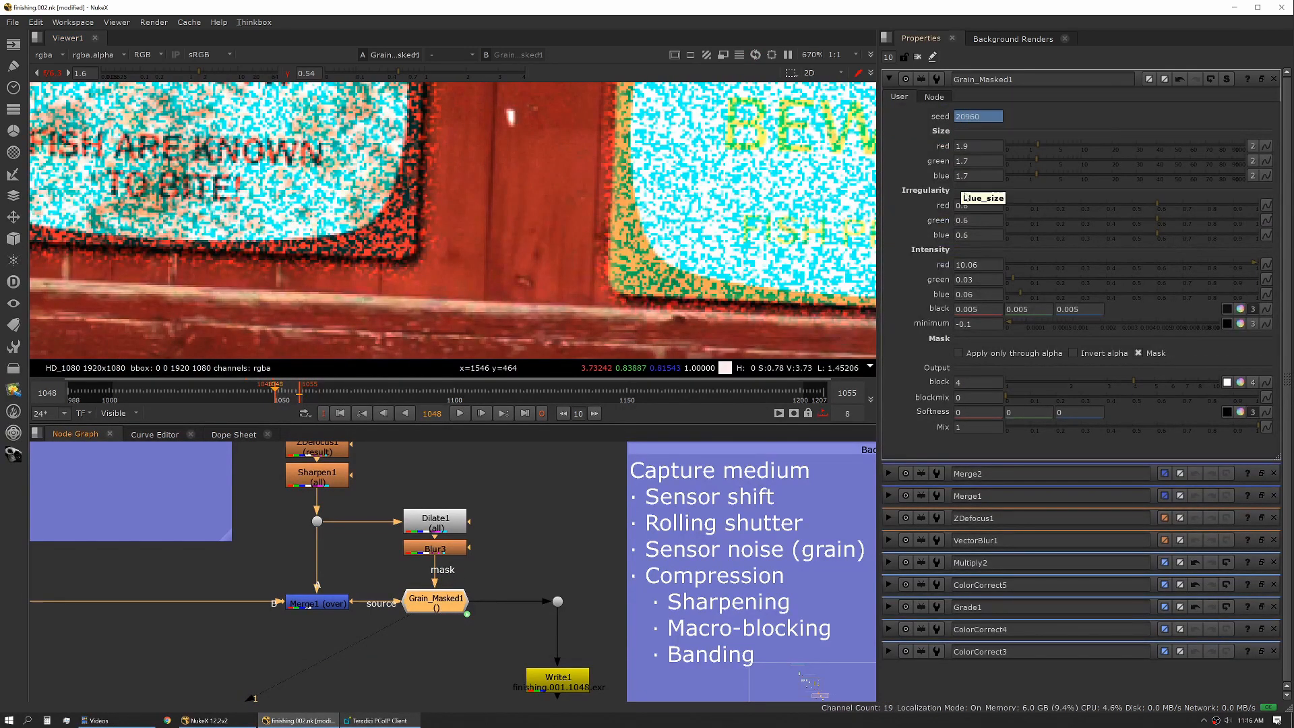
{"action": "left_click", "coordinate": [959, 264]}
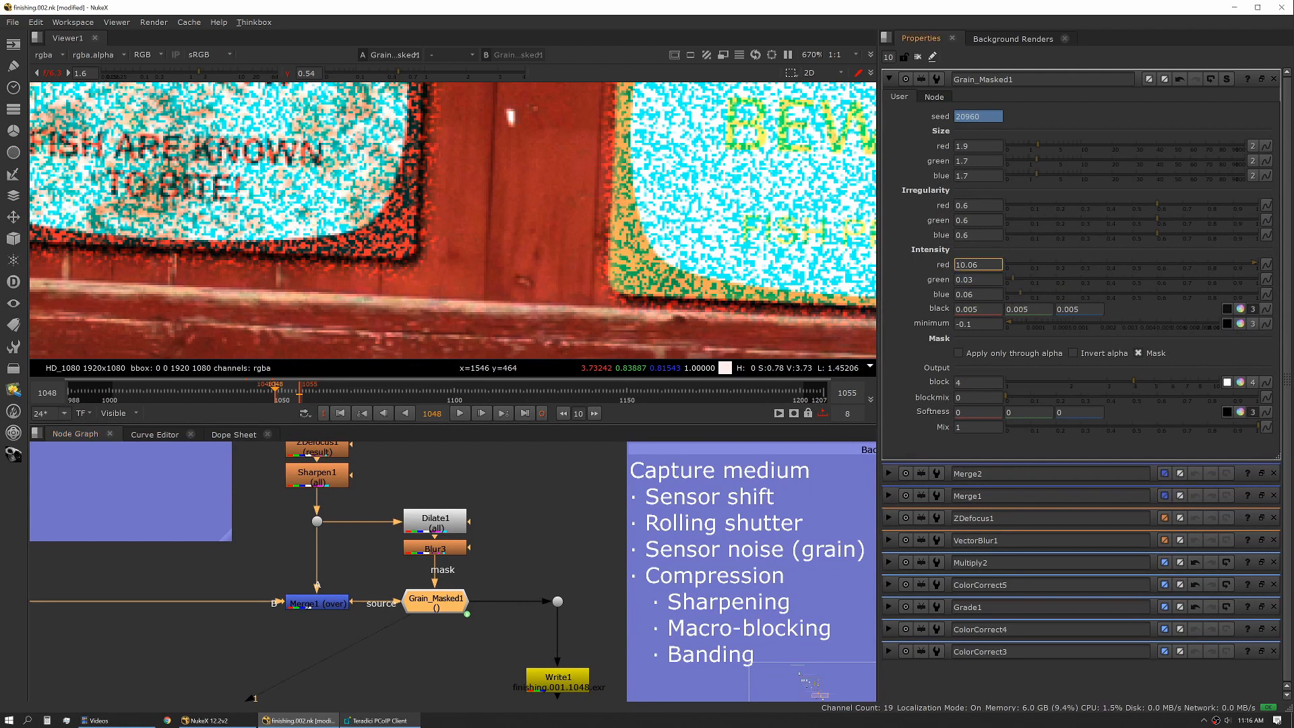
{"action": "key", "text": "BackSpace"}
{"action": "key", "text": "Return"}
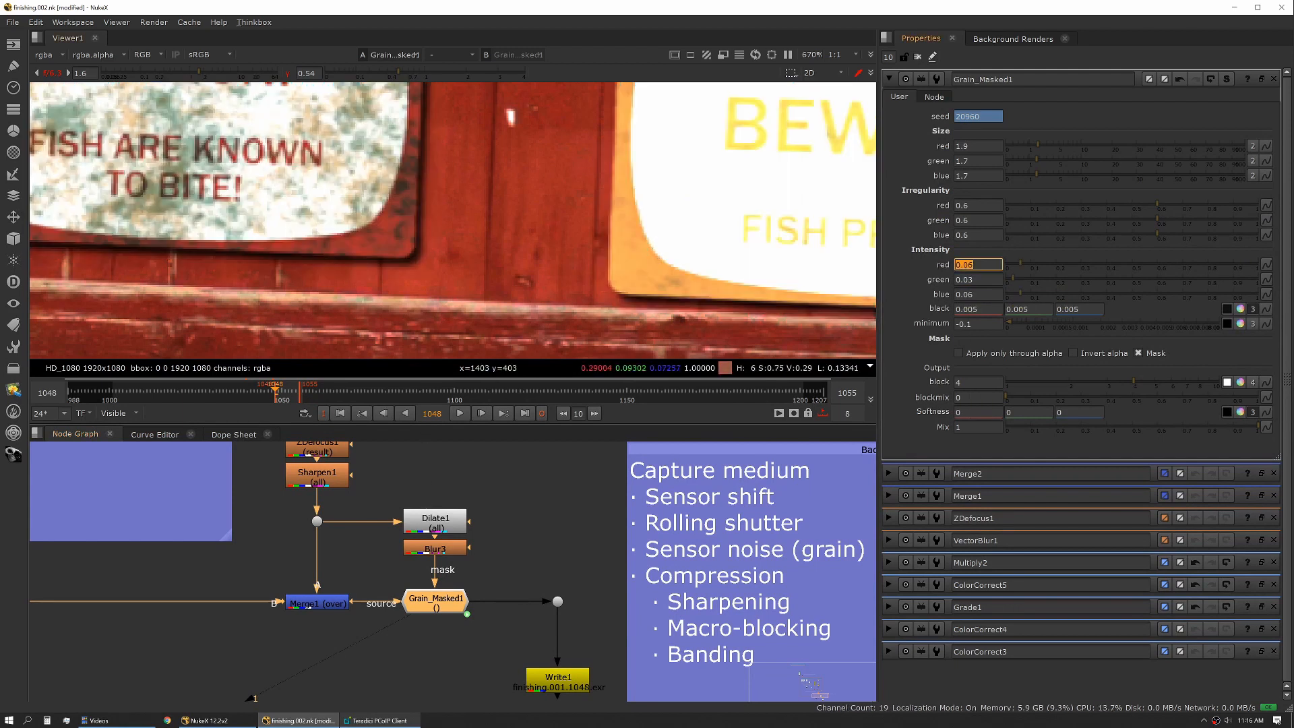
- Play the frame range to check the subtle grain on the signs, and stop playback
{"action": "key", "text": "l"}
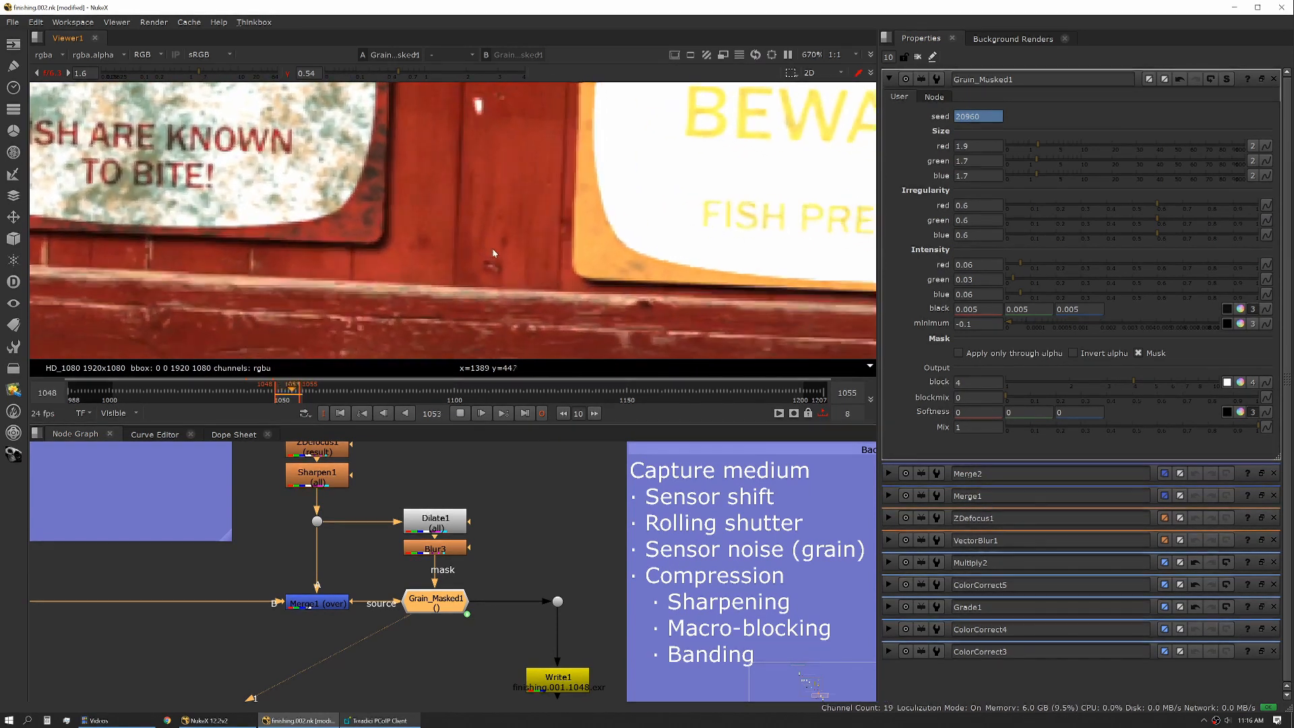
{"action": "scroll", "coordinate": [447, 220], "scroll_direction": "down", "scroll_amount": 1}
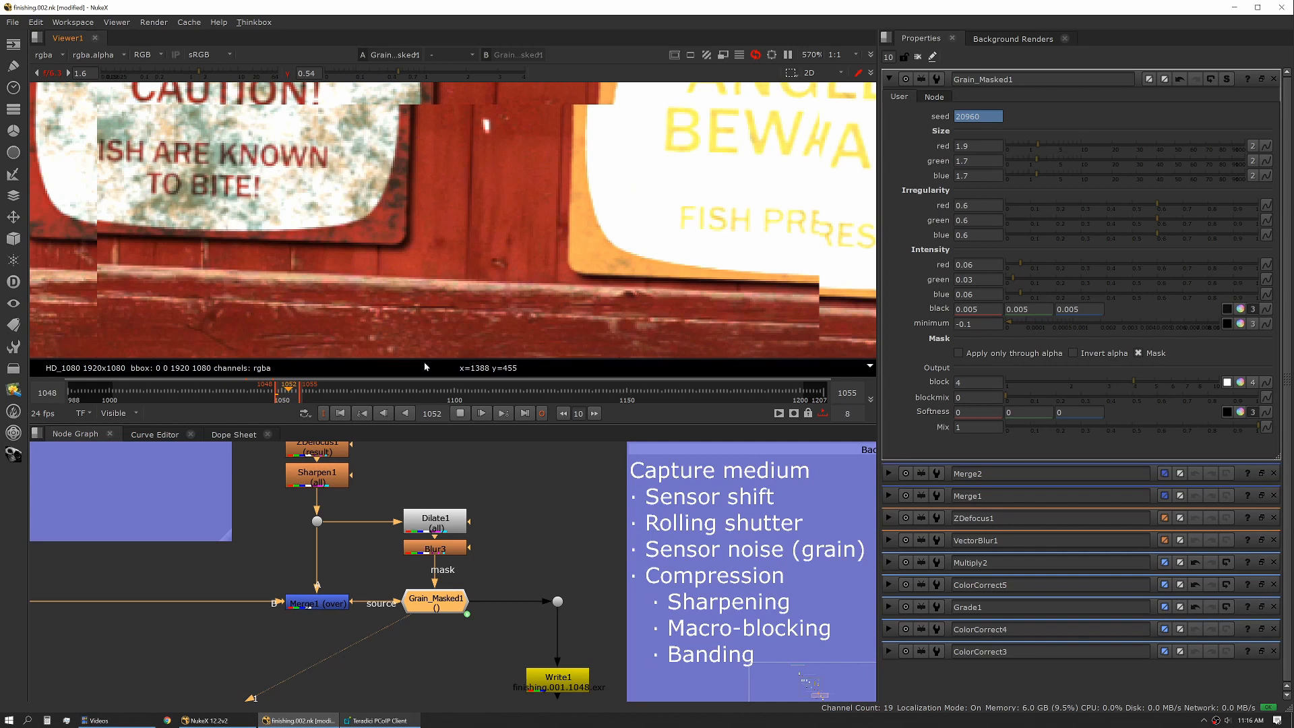
{"action": "left_click", "coordinate": [455, 417]}
- Play the frame range close up on the fishing access regulations sign to check its grain
{"action": "scroll", "coordinate": [492, 226], "scroll_direction": "down", "scroll_amount": 2}
{"action": "middle_click_drag", "start_coordinate": [431, 202], "coordinate": [748, 310]}
{"action": "middle_click_drag", "start_coordinate": [289, 172], "coordinate": [539, 269]}
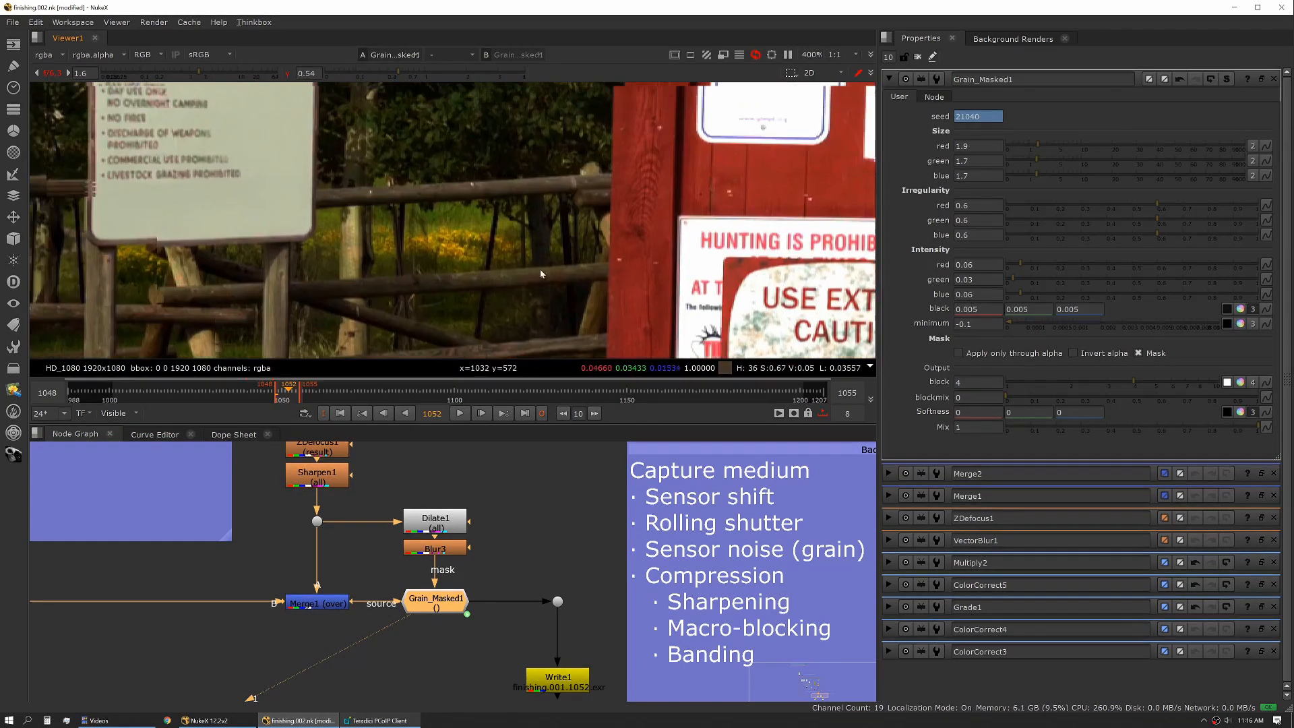
{"action": "middle_click_drag", "start_coordinate": [283, 197], "coordinate": [448, 238]}
{"action": "scroll", "coordinate": [406, 173], "scroll_direction": "up", "scroll_amount": 3}
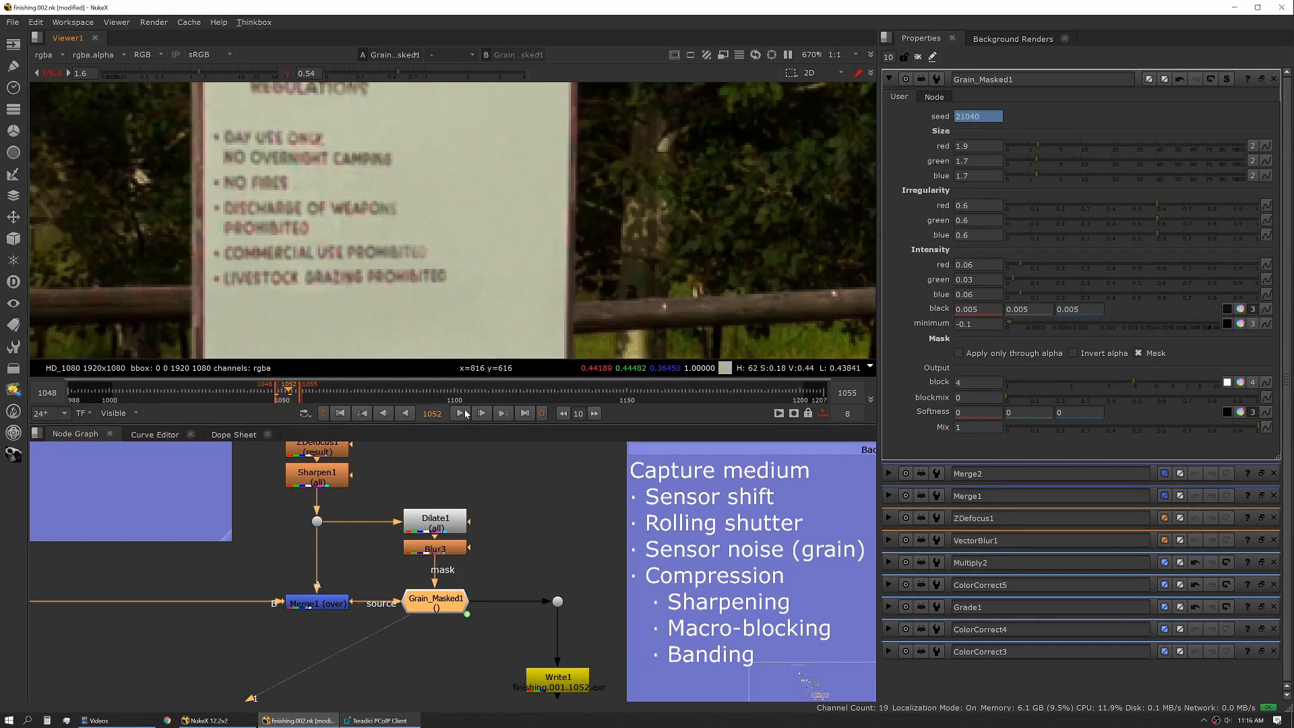
{"action": "left_click", "coordinate": [460, 413]}
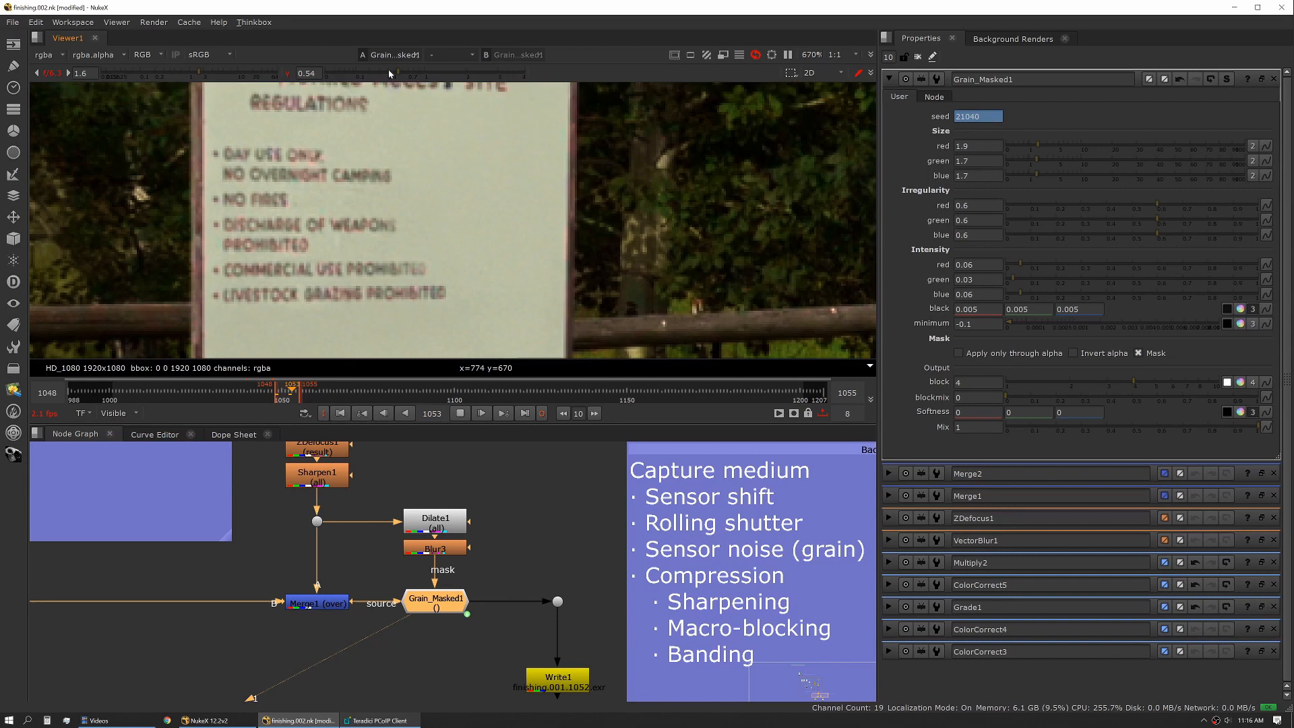
- Set the viewer gamma to 0.26 and the gain to 1.8 to examine the sign's grain during playback
{"action": "left_click_drag", "start_coordinate": [388, 74], "coordinate": [378, 74]}
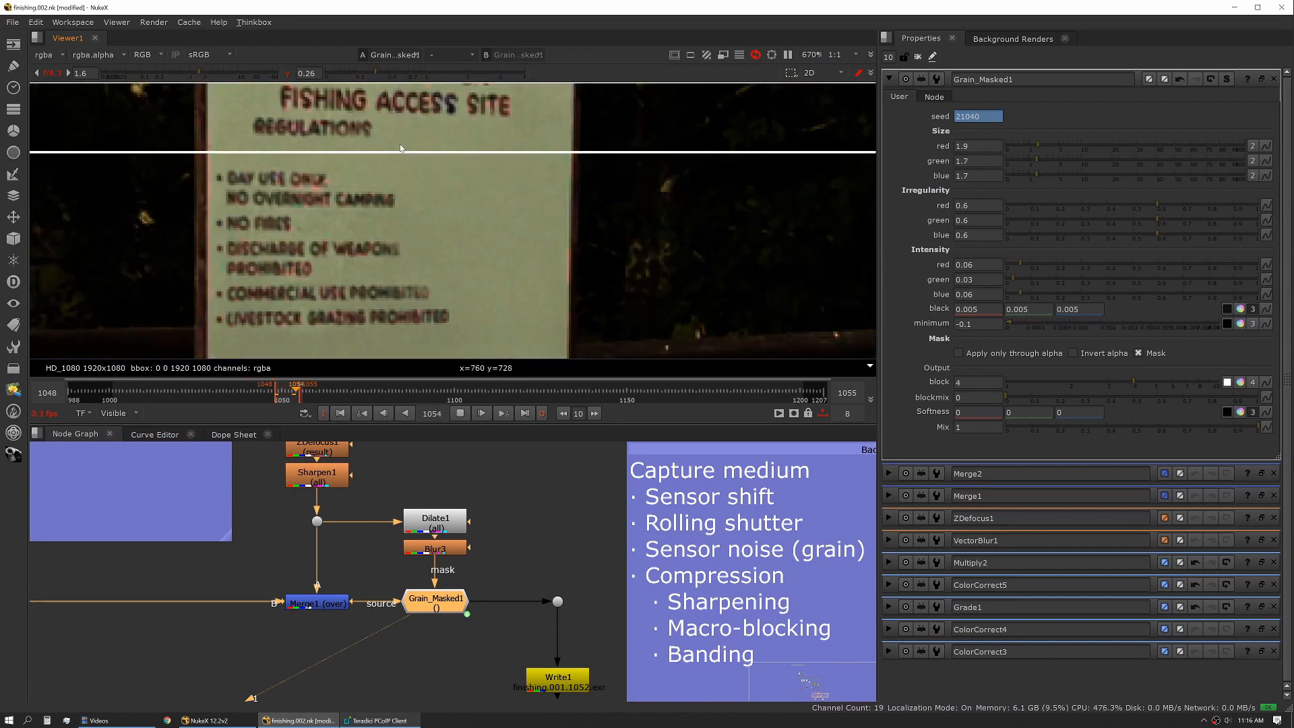
{"action": "left_click", "coordinate": [205, 74]}
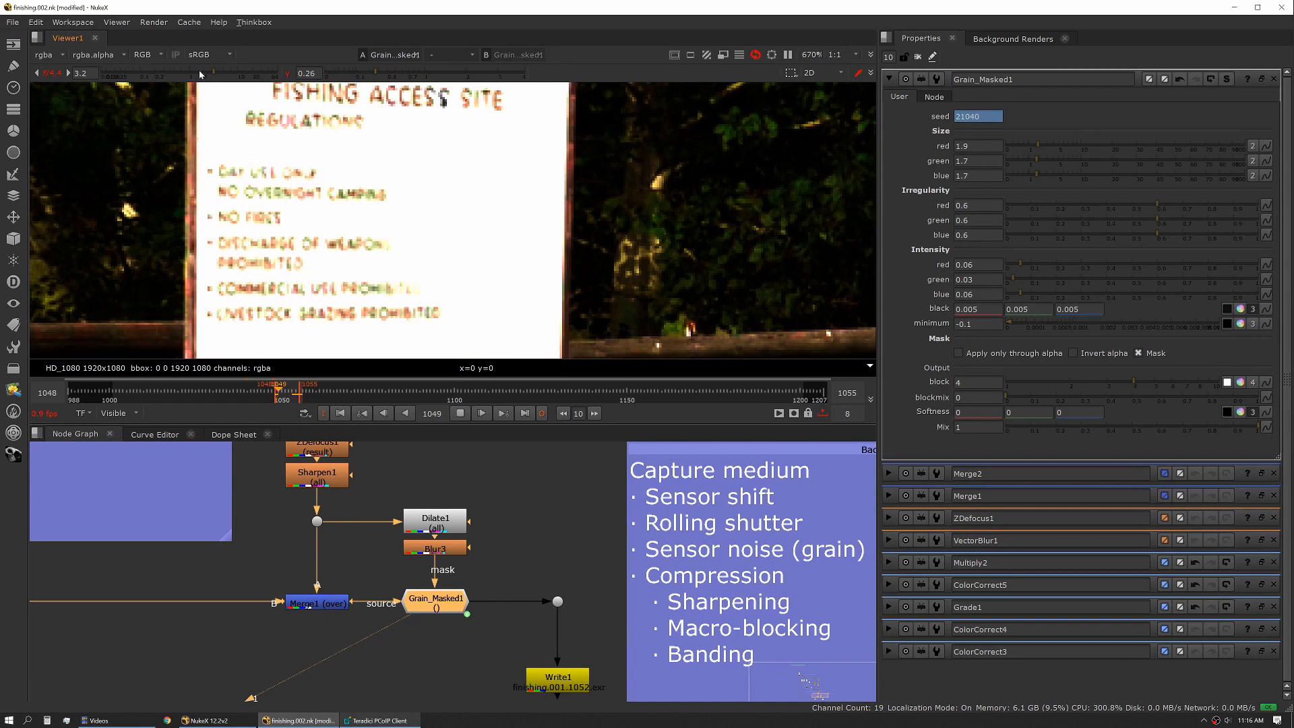
{"action": "left_click", "coordinate": [202, 74]}
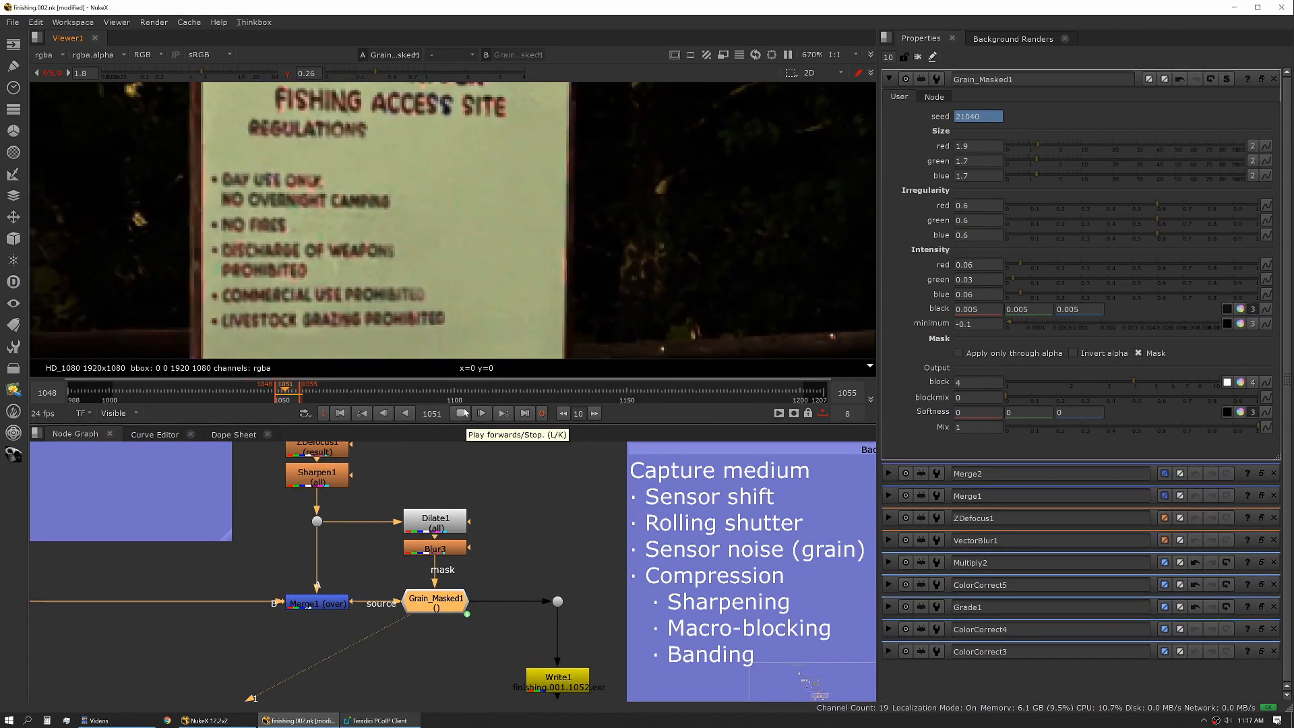
- Play the frame range with Grain_Masked1 disabled and enabled again to compare the sign's grain, and stop playback
{"action": "left_click", "coordinate": [461, 413]}
{"action": "key", "text": "d"}
{"action": "left_click", "coordinate": [460, 413]}
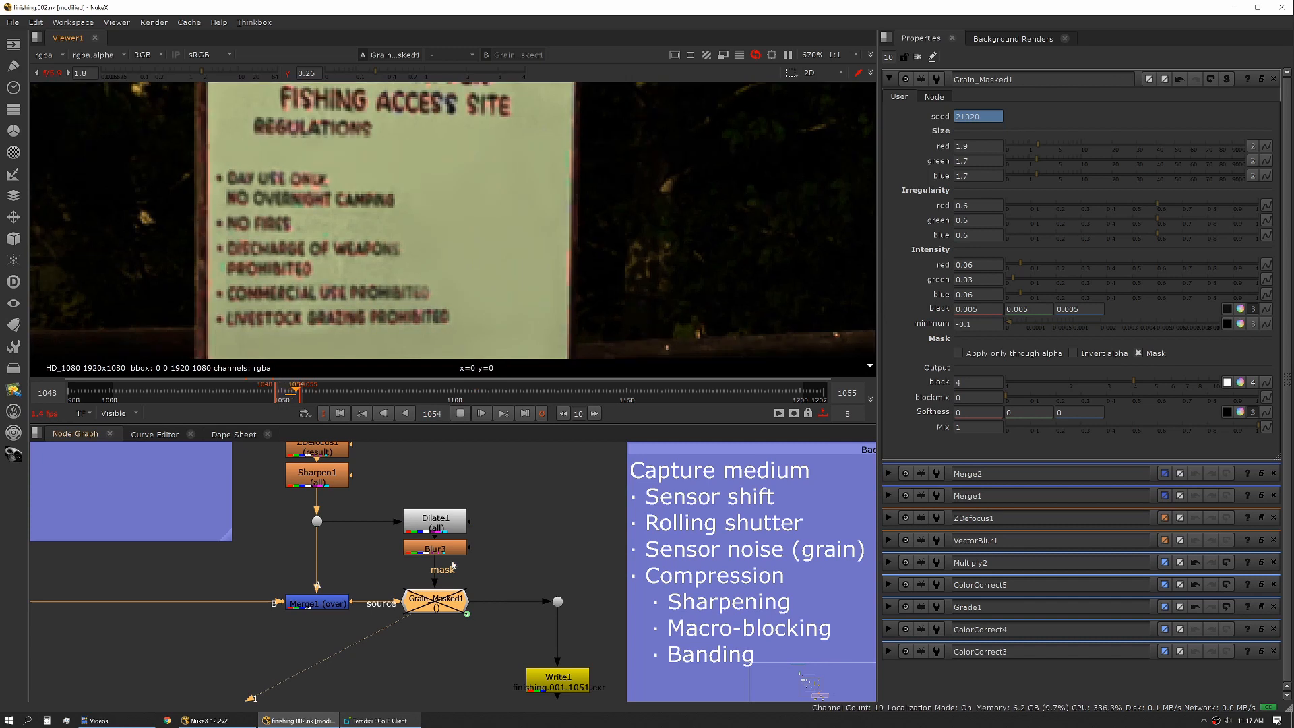
{"action": "key", "text": "d"}
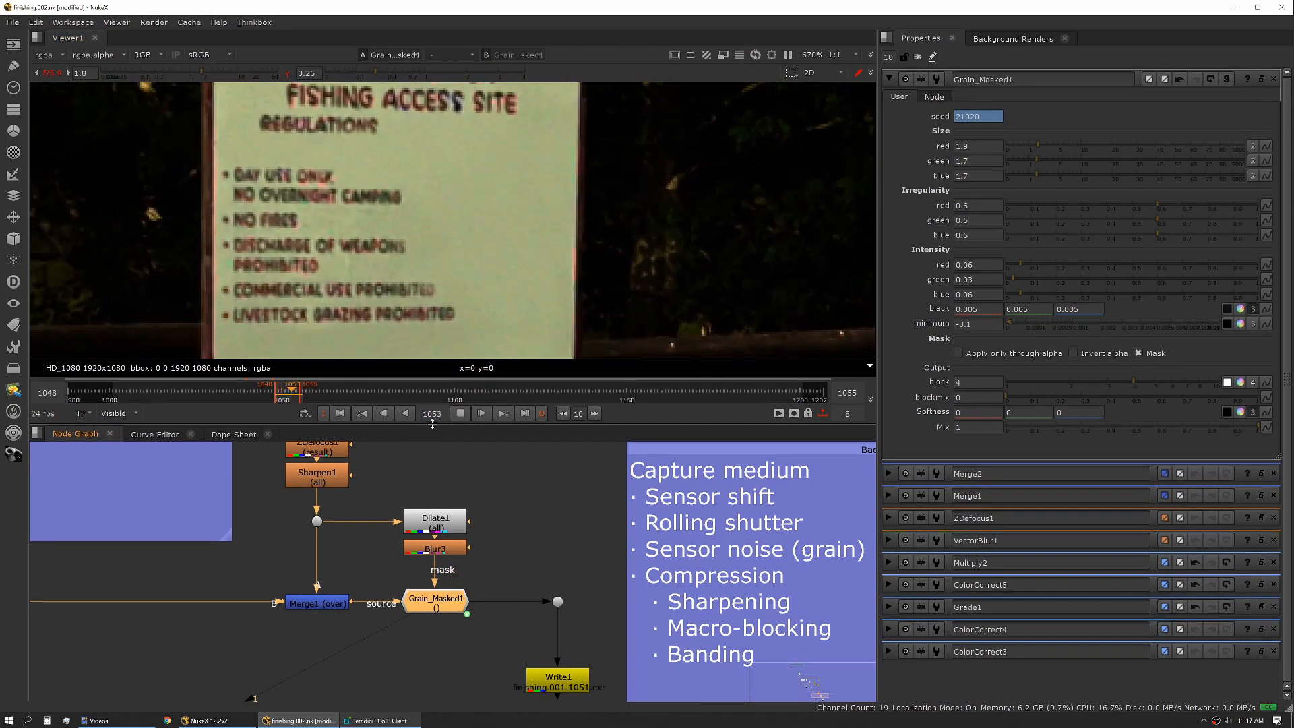
{"action": "key", "text": "k"}
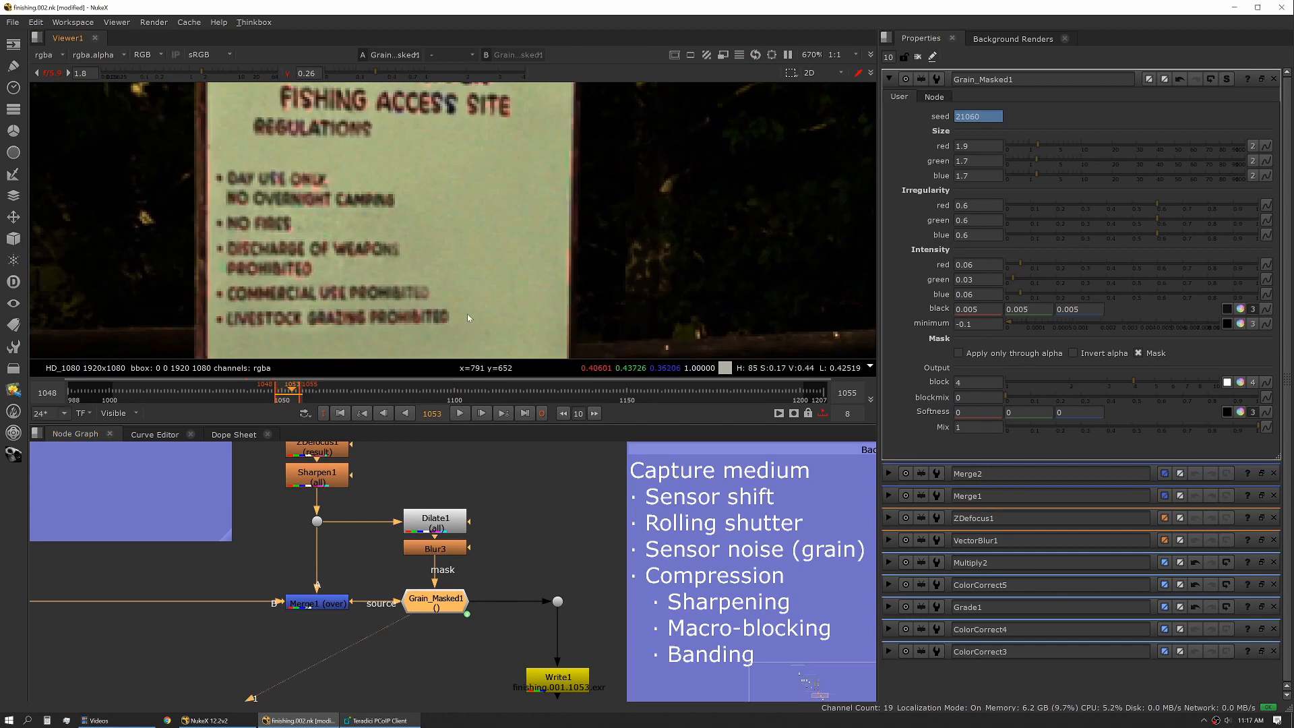
- Reset the viewer gamma and gain to 1 and view the signs in their wider surroundings
{"action": "left_click", "coordinate": [287, 73]}
{"action": "left_click", "coordinate": [57, 75]}
{"action": "scroll", "coordinate": [344, 235], "scroll_direction": "down", "scroll_amount": 1}
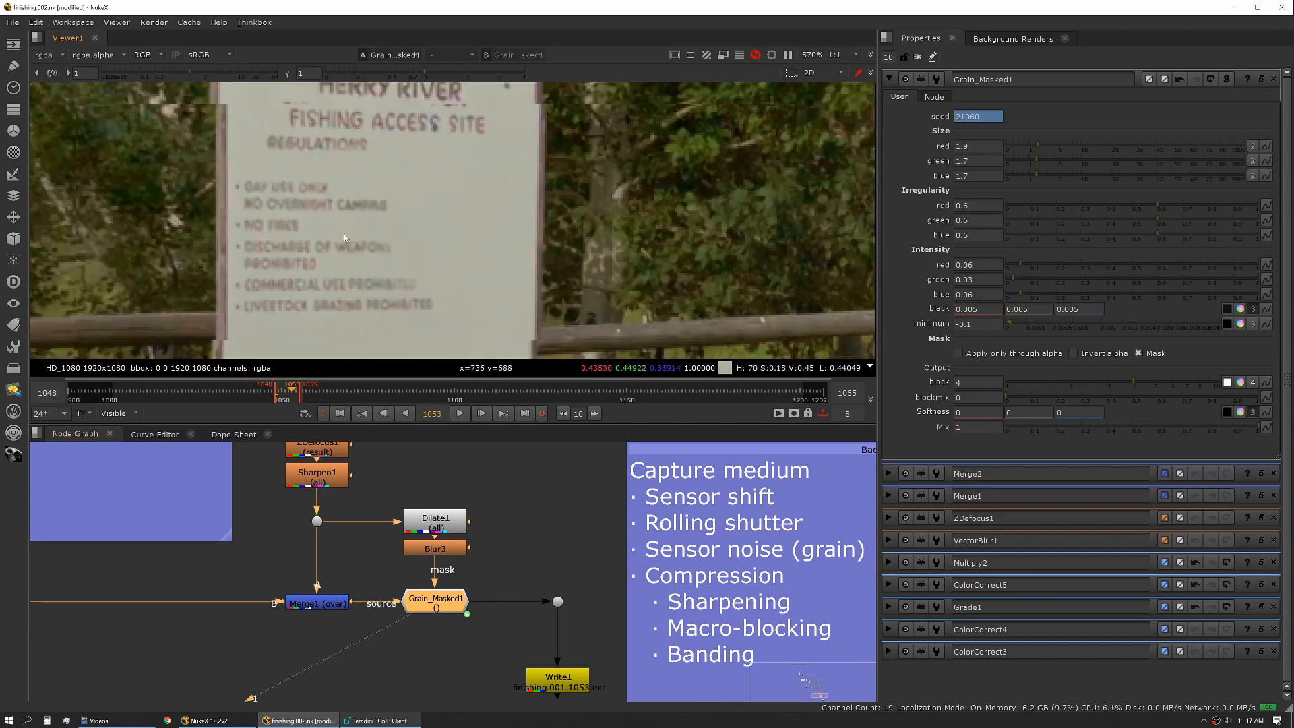
{"action": "scroll", "coordinate": [314, 229], "scroll_direction": "down", "scroll_amount": 3}
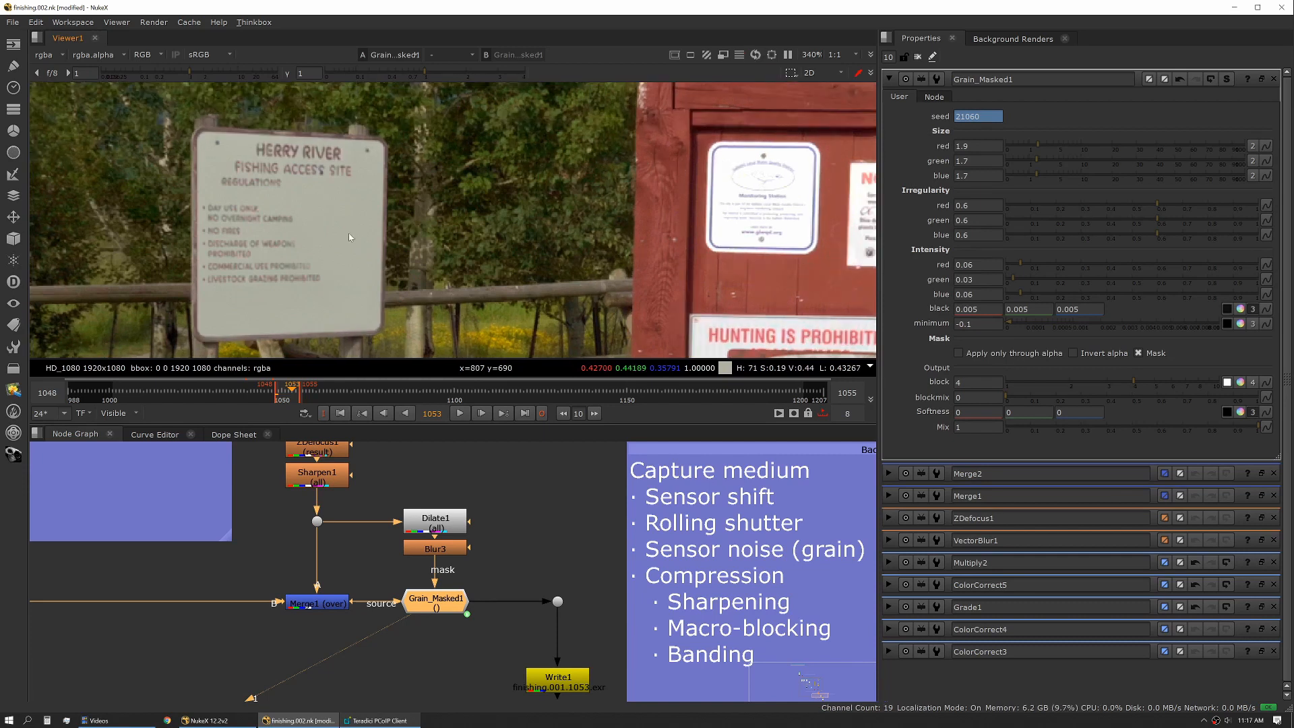
{"action": "scroll", "coordinate": [435, 224], "scroll_direction": "down", "scroll_amount": 2}
{"action": "scroll", "coordinate": [688, 593], "scroll_direction": "down", "scroll_amount": 1}
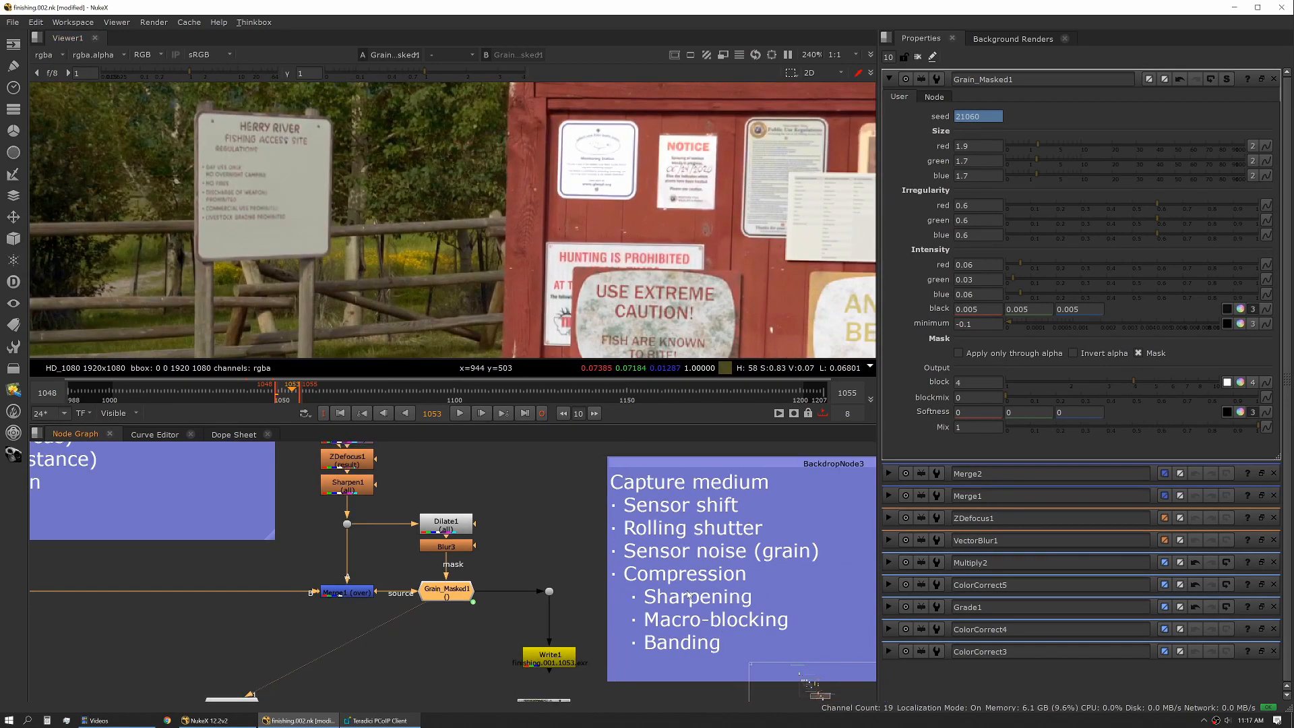